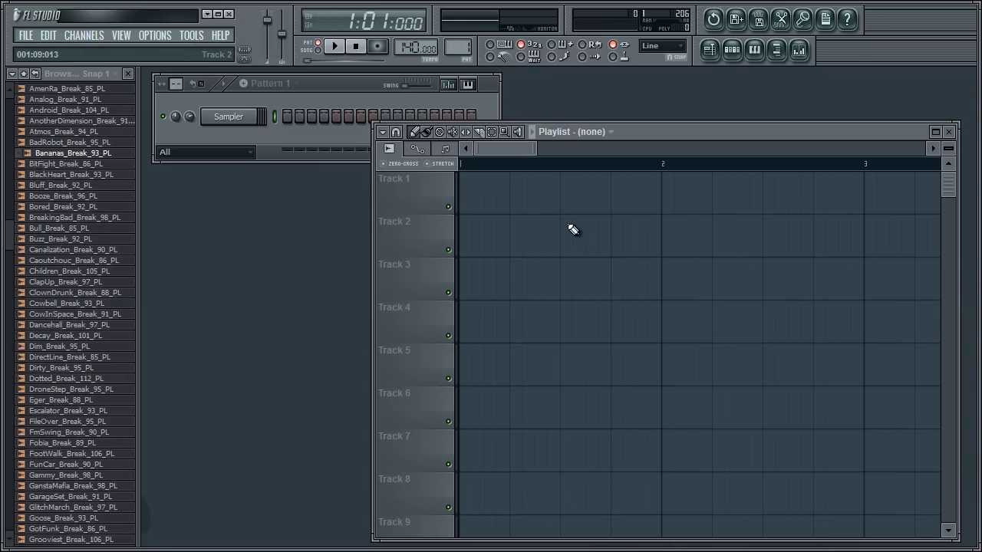
- Add the Bananas_Break_93_PL loop to the playlist at bar 1 and place it on Track 2
{"action": "left_click", "coordinate": [99, 156]}
{"action": "left_click_drag", "start_coordinate": [100, 161], "coordinate": [514, 216]}
{"action": "left_click_drag", "start_coordinate": [455, 203], "coordinate": [465, 208]}
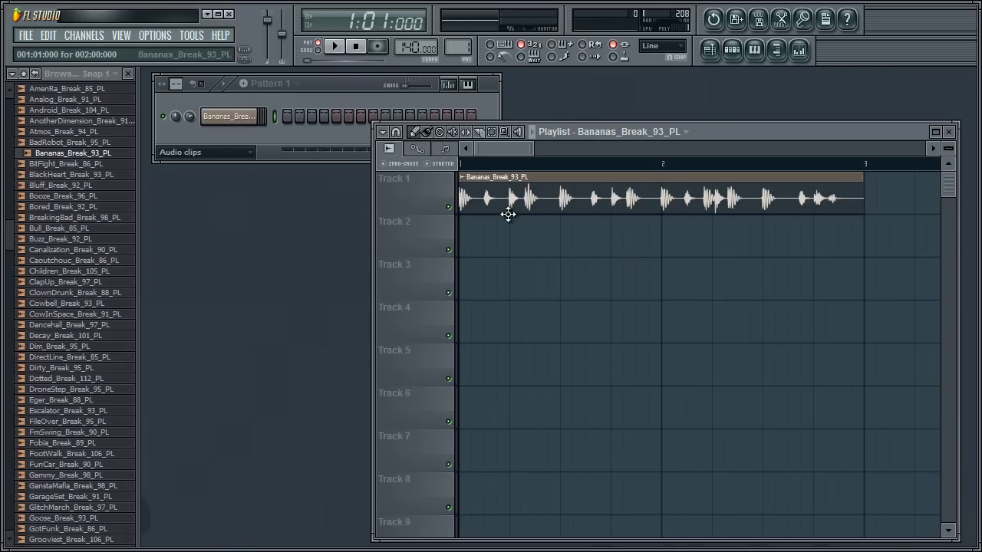
{"action": "left_click_drag", "start_coordinate": [518, 232], "coordinate": [519, 235]}
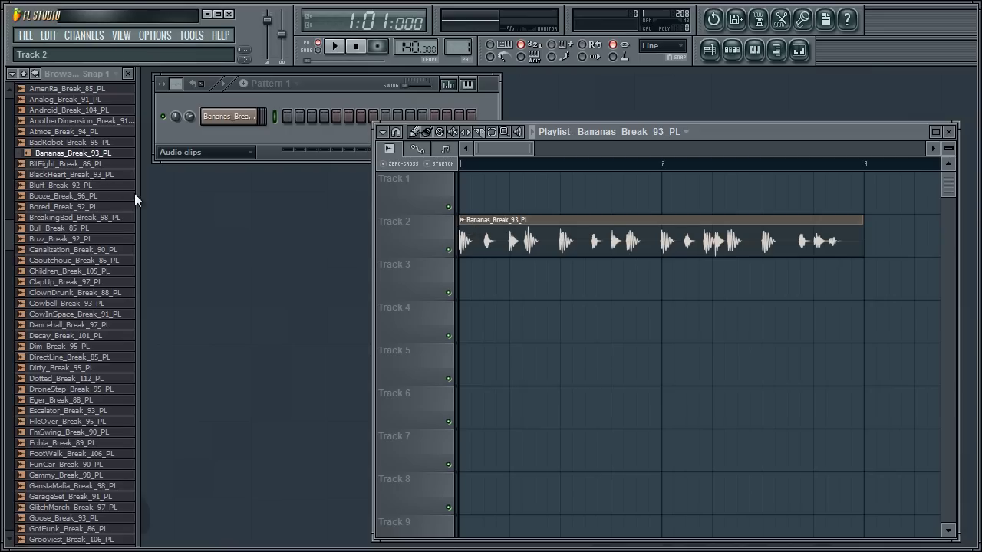
- Stretch the Bananas_Break_93_PL clip to four bars, ending at bar 5, and audition it in song mode
{"action": "scroll", "coordinate": [516, 250], "scroll_direction": "down", "scroll_amount": 2, "text": "ctrl"}
{"action": "scroll", "coordinate": [516, 250], "scroll_direction": "down", "scroll_amount": 1, "text": "ctrl"}
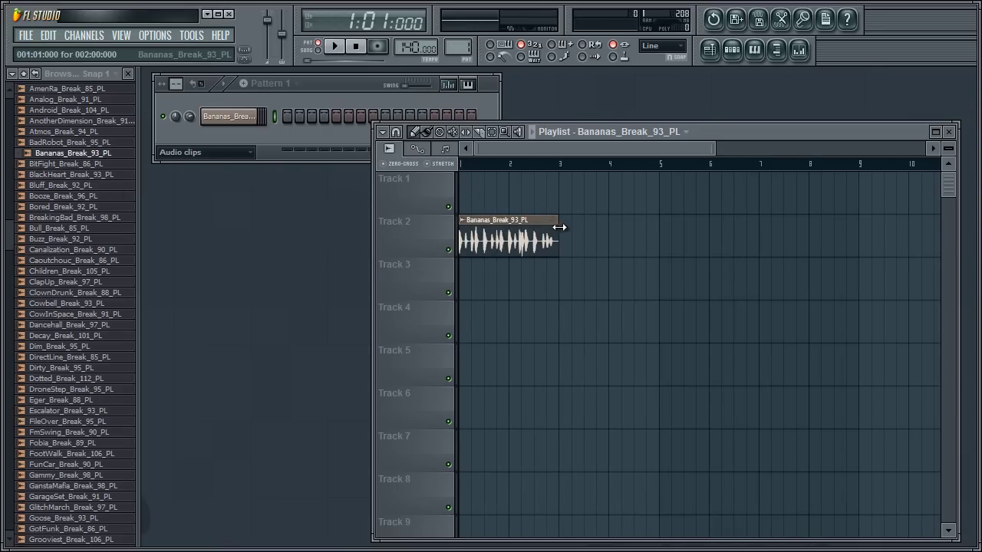
{"action": "left_click_drag", "start_coordinate": [558, 227], "coordinate": [658, 310]}
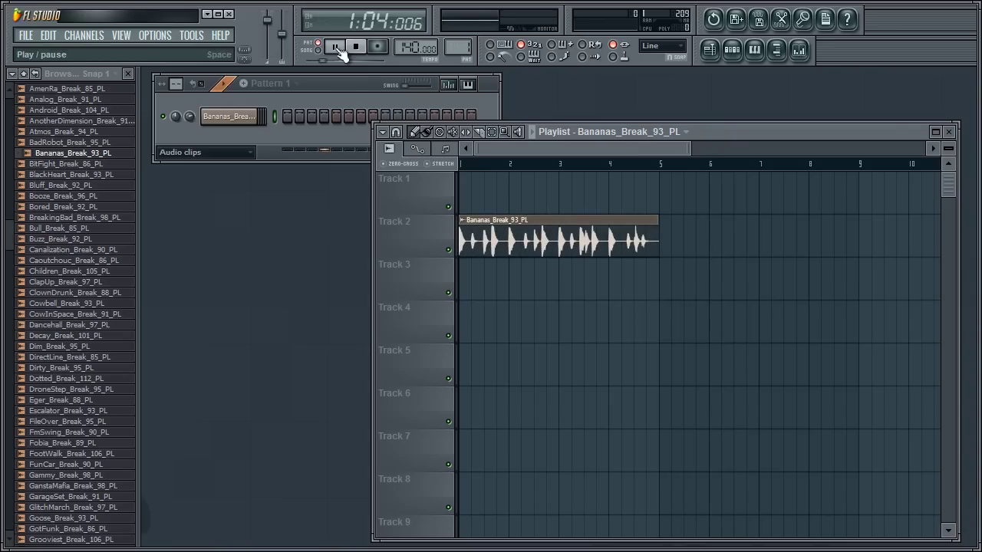
{"action": "left_click", "coordinate": [336, 47]}
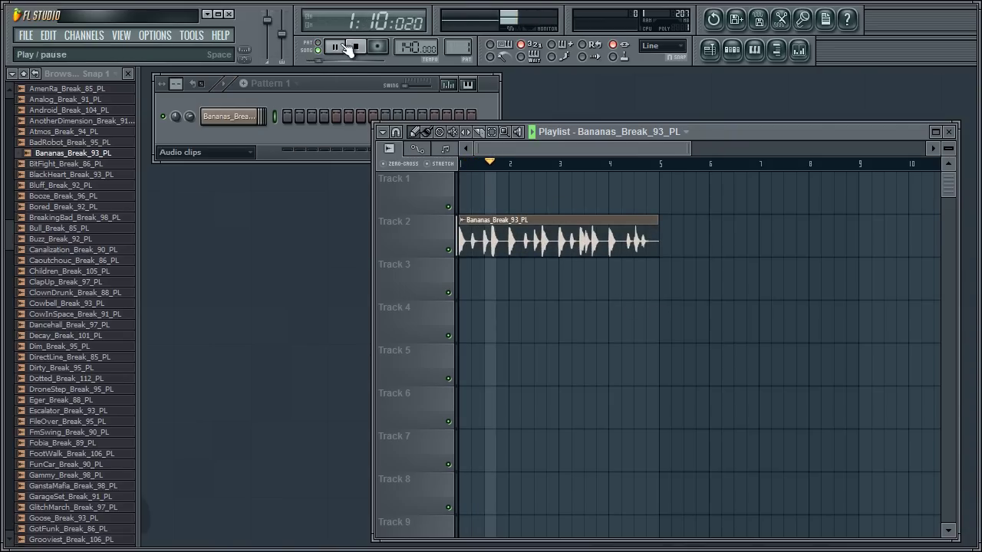
{"action": "left_click", "coordinate": [356, 46]}
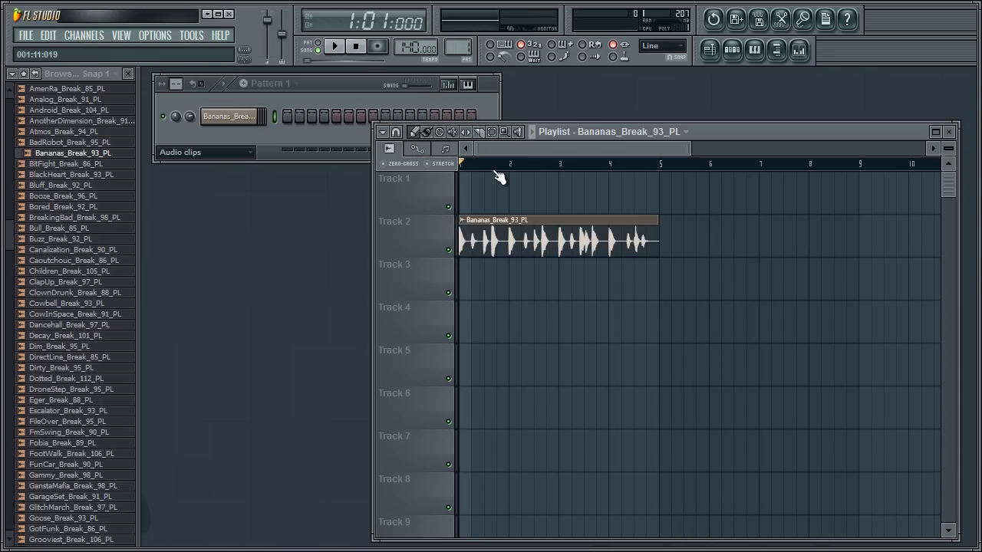
- Chop the Bananas_Break_93_PL clip on Track 2 into slices at its drum hits and deselect them
{"action": "scroll", "coordinate": [461, 253], "scroll_direction": "up", "scroll_amount": 2}
{"action": "left_click", "coordinate": [462, 221]}
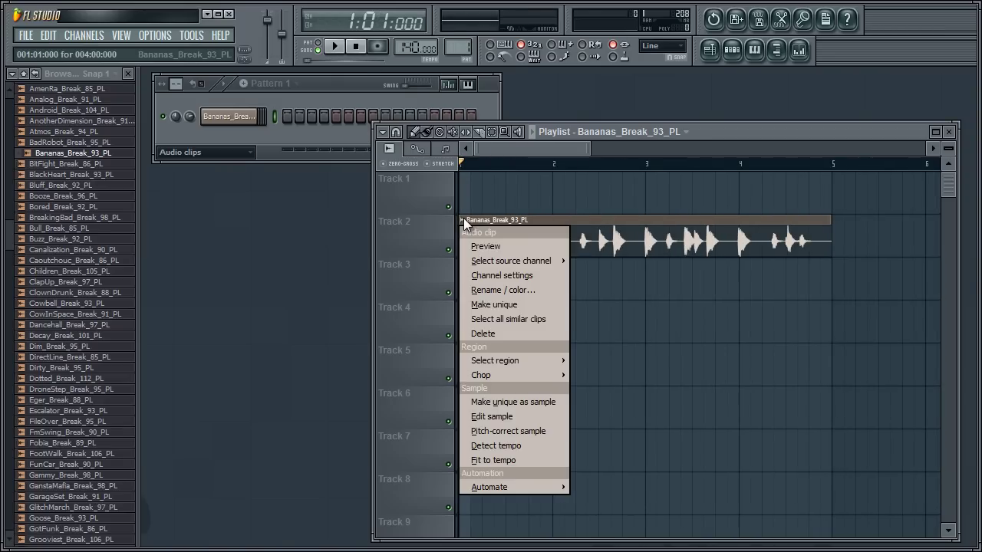
{"action": "mouse_move", "coordinate": [529, 378]}
{"action": "left_click", "coordinate": [635, 425]}
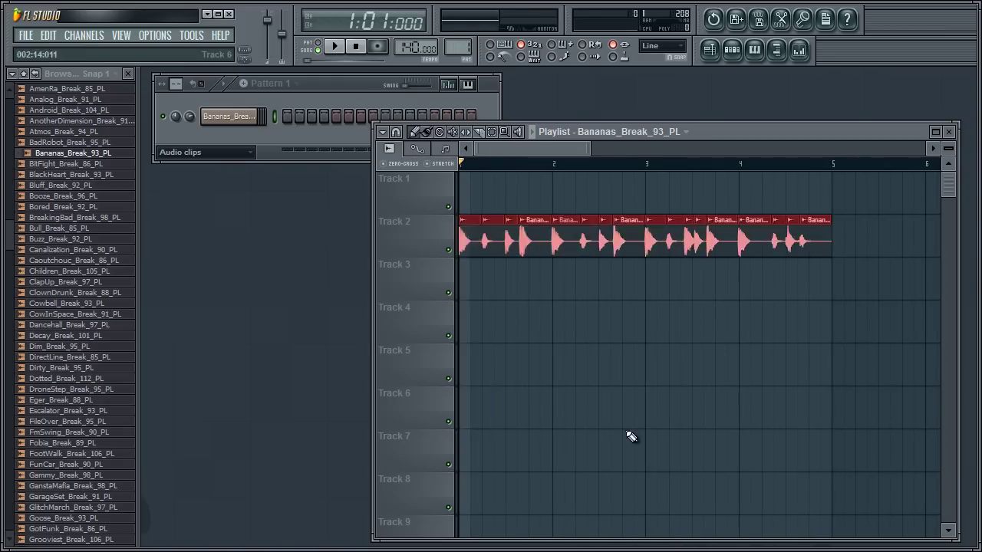
{"action": "scroll", "coordinate": [502, 291], "scroll_direction": "up", "scroll_amount": 3}
{"action": "left_click_drag", "start_coordinate": [559, 291], "coordinate": [613, 278]}
{"action": "key", "text": "ctrl+d"}
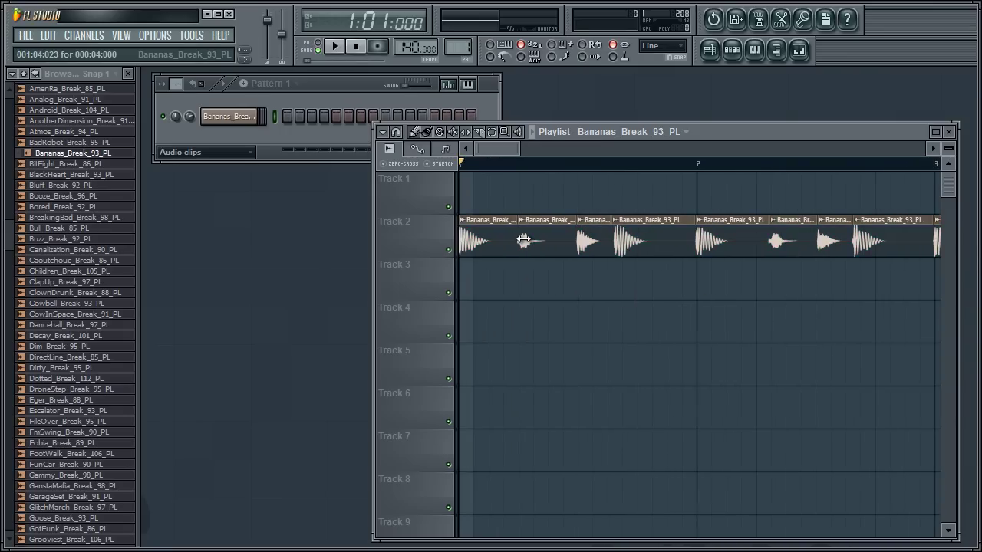
- Move the second slice from Track 2 down to Track 4, keeping its time position, and audition the loop
{"action": "key", "text": "space"}
{"action": "left_click_drag", "start_coordinate": [532, 238], "coordinate": [541, 349]}
{"action": "key", "text": "space"}
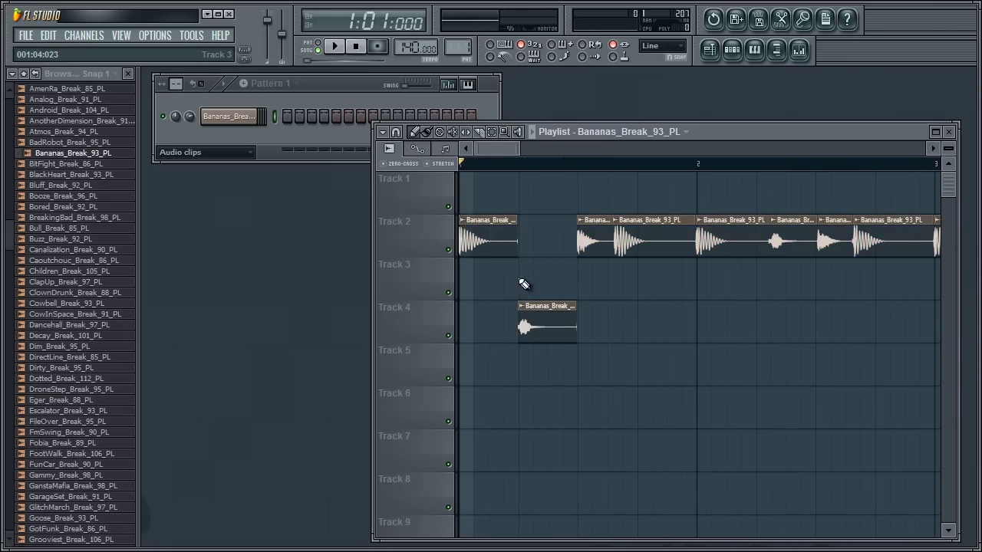
- Open the channel settings shared by the Bananas_Break_93_PL slices on Tracks 2 and 4
{"action": "left_click", "coordinate": [232, 118]}
{"action": "left_click", "coordinate": [232, 117]}
{"action": "left_click", "coordinate": [478, 229]}
{"action": "double_click", "coordinate": [478, 229]}
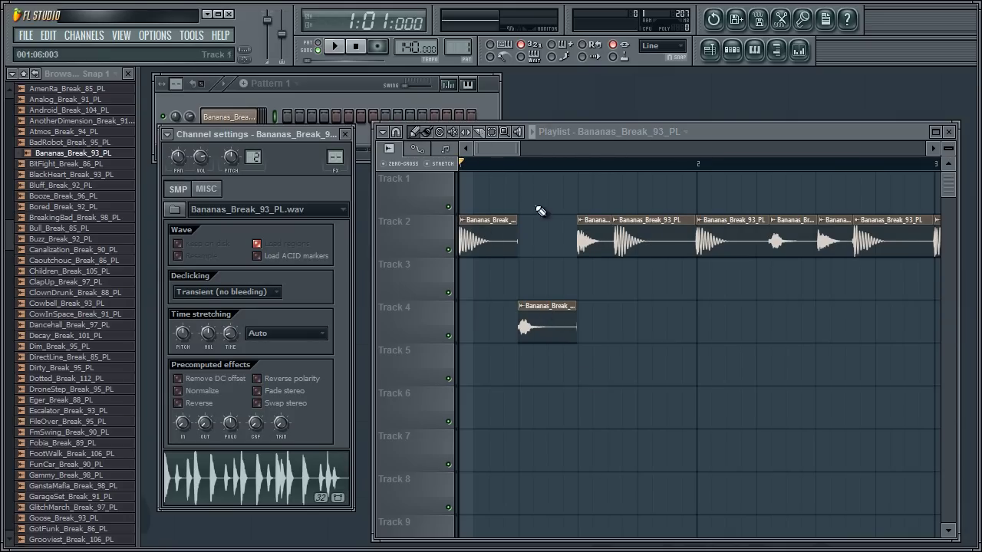
{"action": "double_click", "coordinate": [498, 229]}
{"action": "left_click", "coordinate": [546, 324]}
{"action": "double_click", "coordinate": [546, 324]}
{"action": "left_click", "coordinate": [543, 325]}
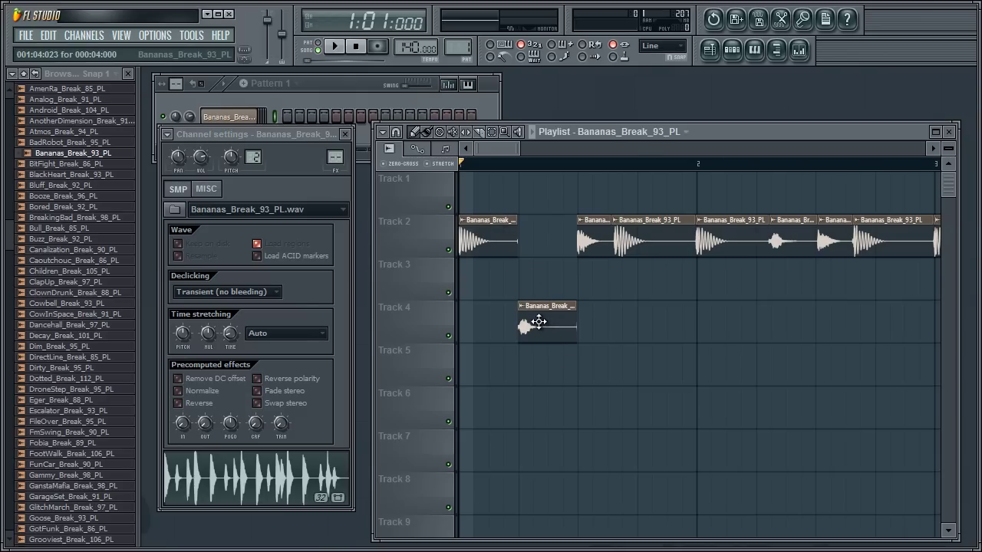
- Try a lower time-stretching pitch on the shared Bananas_Break_93_PL channel, audition the loop, and reset the pitch
{"action": "key", "text": "space"}
{"action": "key", "text": "space"}
{"action": "left_click_drag", "start_coordinate": [183, 336], "coordinate": [184, 353]}
{"action": "left_click", "coordinate": [542, 318]}
{"action": "key", "text": "space"}
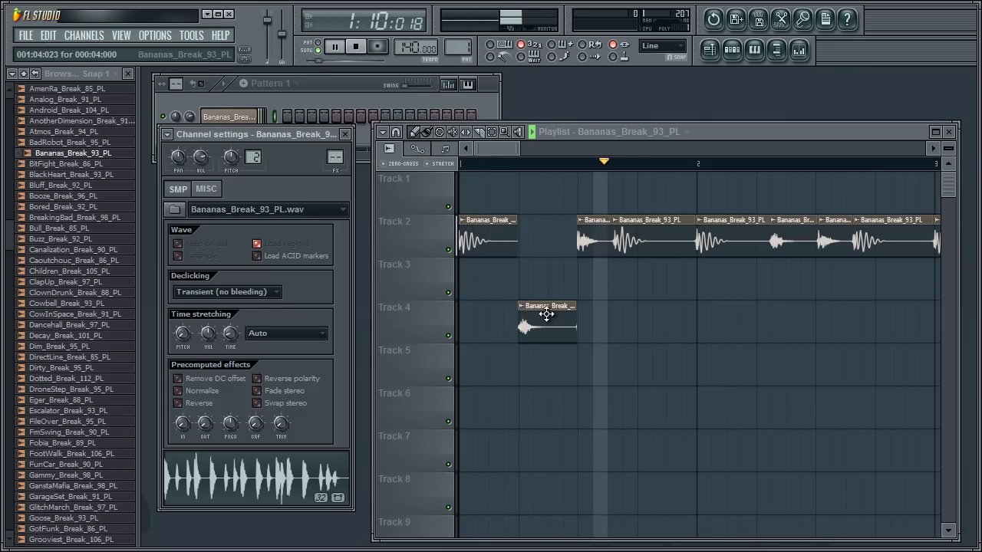
{"action": "key", "text": "space"}
{"action": "right_click", "coordinate": [186, 335]}
{"action": "left_click", "coordinate": [189, 335]}
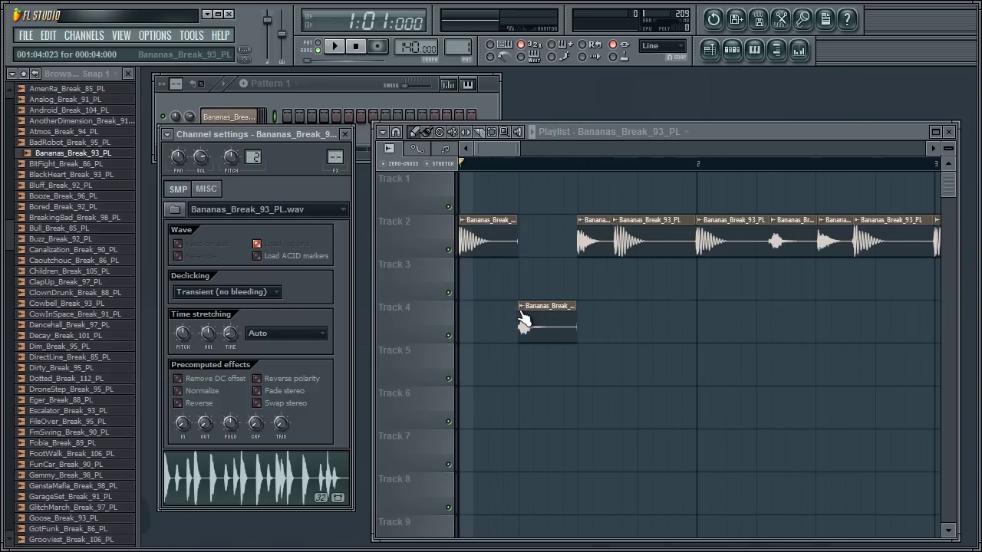
- Make the Track 4 slice unique and open the channel settings of its own new channel
{"action": "left_click", "coordinate": [521, 306]}
{"action": "left_click", "coordinate": [578, 397]}
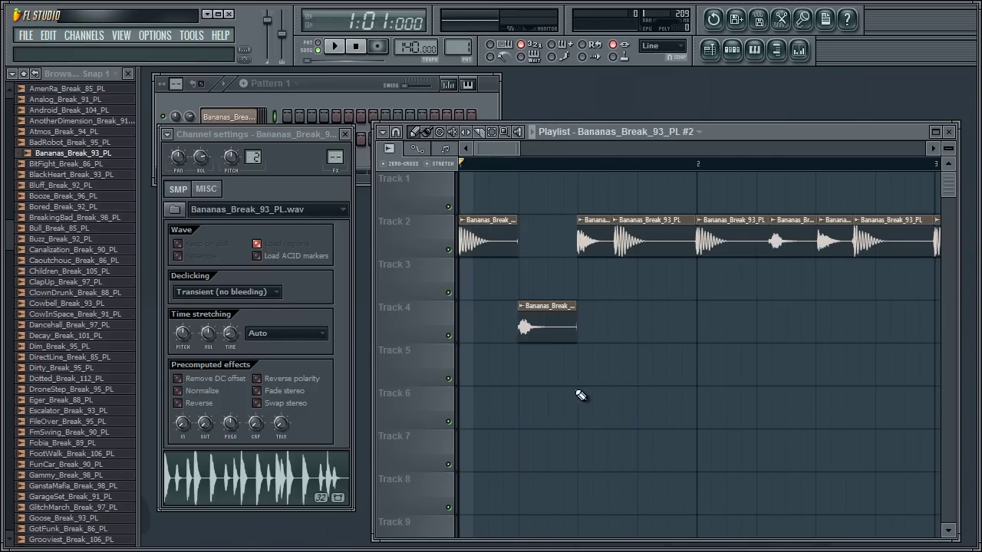
{"action": "left_click", "coordinate": [327, 103]}
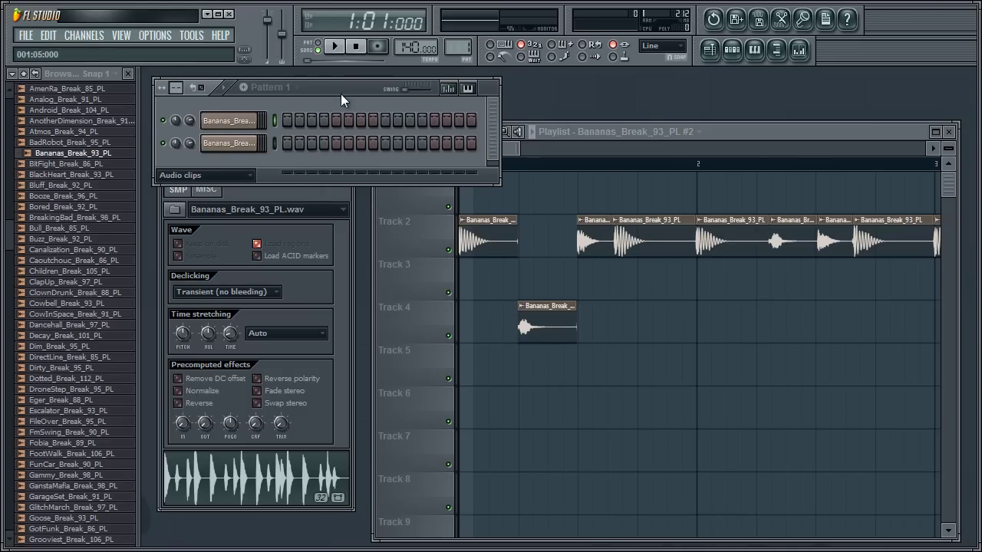
{"action": "left_click_drag", "start_coordinate": [341, 93], "coordinate": [342, 75]}
{"action": "double_click", "coordinate": [548, 335]}
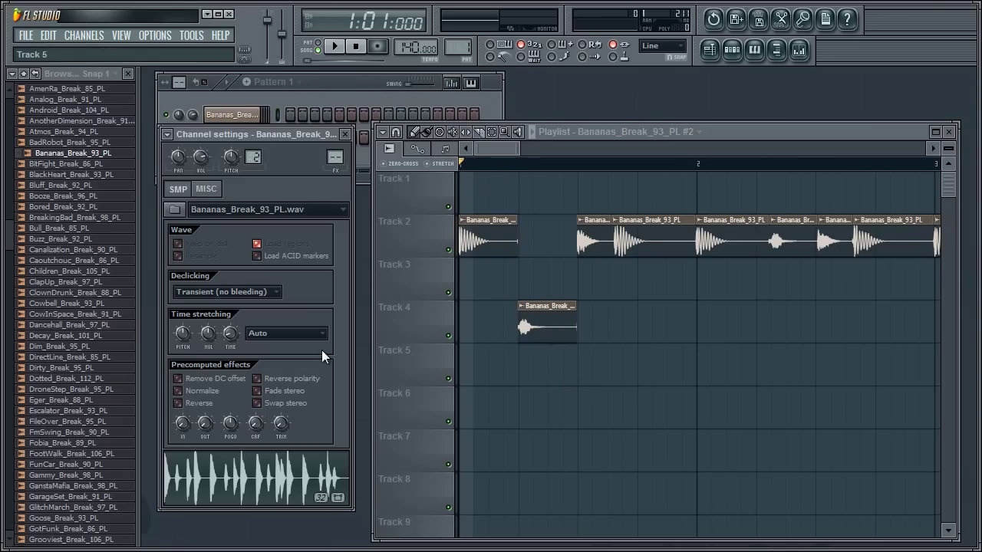
- Try a different time-stretching pitch on the unique Track 4 slice, audition it, and reset the pitch
{"action": "key", "text": "space"}
{"action": "key", "text": "space"}
{"action": "right_click", "coordinate": [183, 333]}
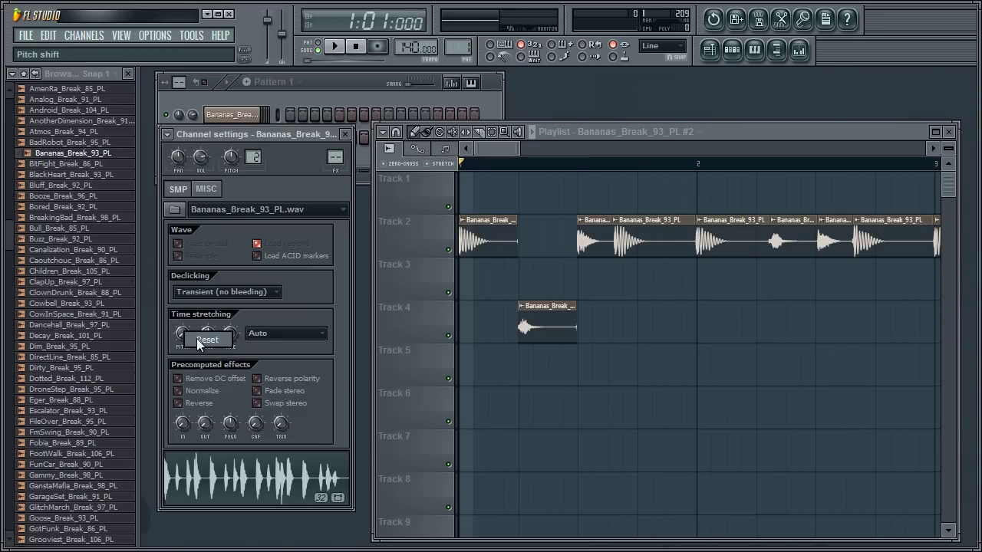
{"action": "left_click", "coordinate": [196, 339]}
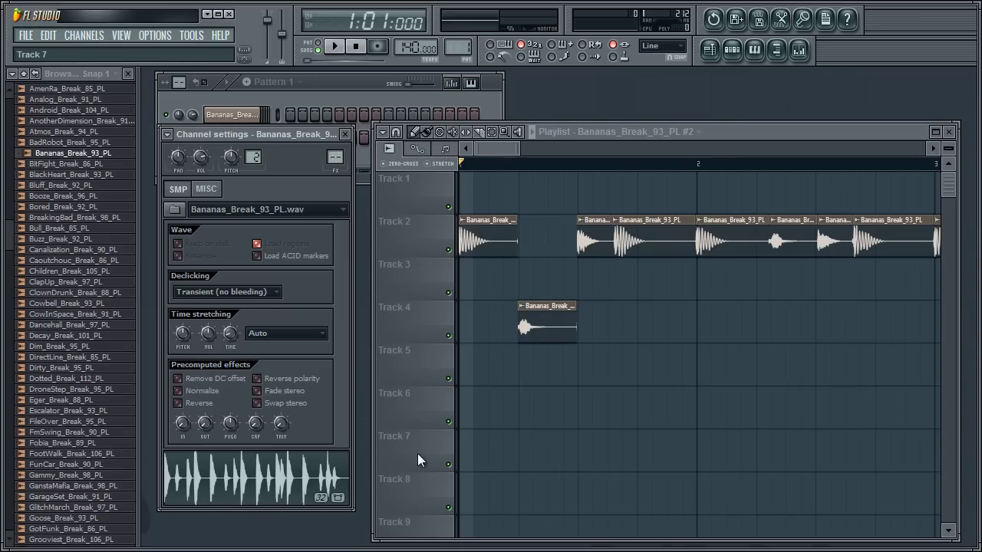
- Try to resize the end of the Track 4 slice and toggle stretching for resized audio clips
{"action": "mouse_move", "coordinate": [577, 329]}
{"action": "left_mouse_down"}
{"action": "mouse_move", "coordinate": [898, 325]}
{"action": "mouse_move", "coordinate": [555, 344]}
{"action": "mouse_move", "coordinate": [576, 340]}
{"action": "left_mouse_up"}
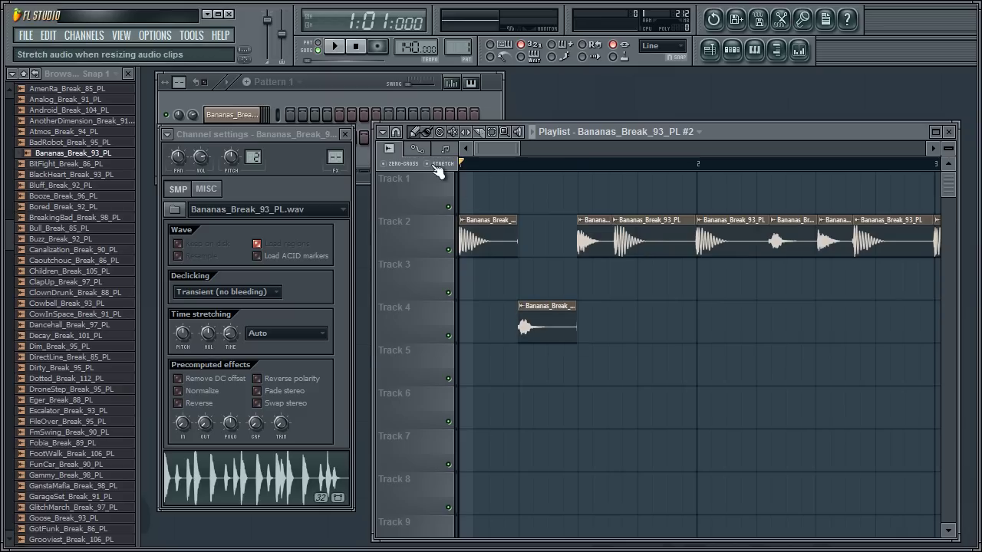
{"action": "left_click_drag", "start_coordinate": [573, 305], "coordinate": [577, 345]}
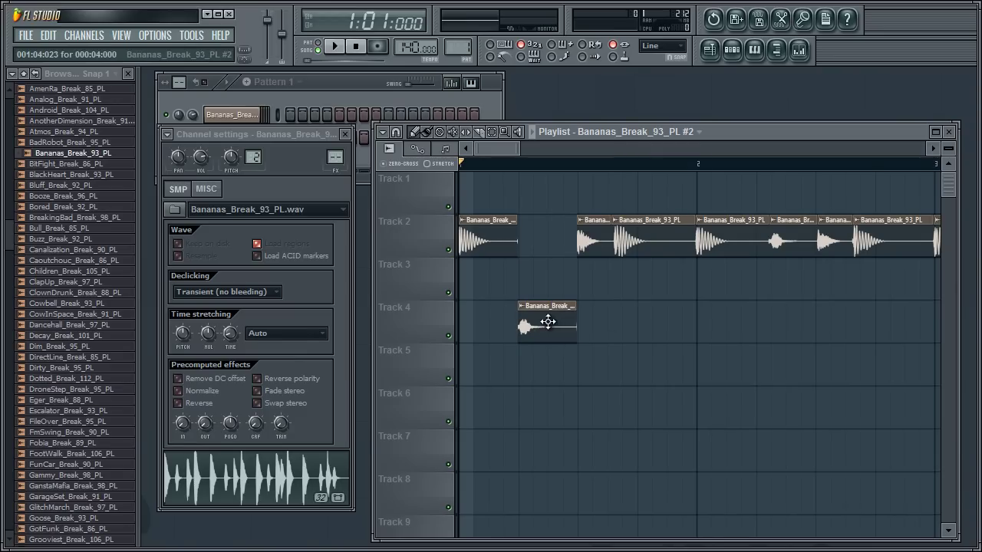
{"action": "left_click", "coordinate": [424, 166]}
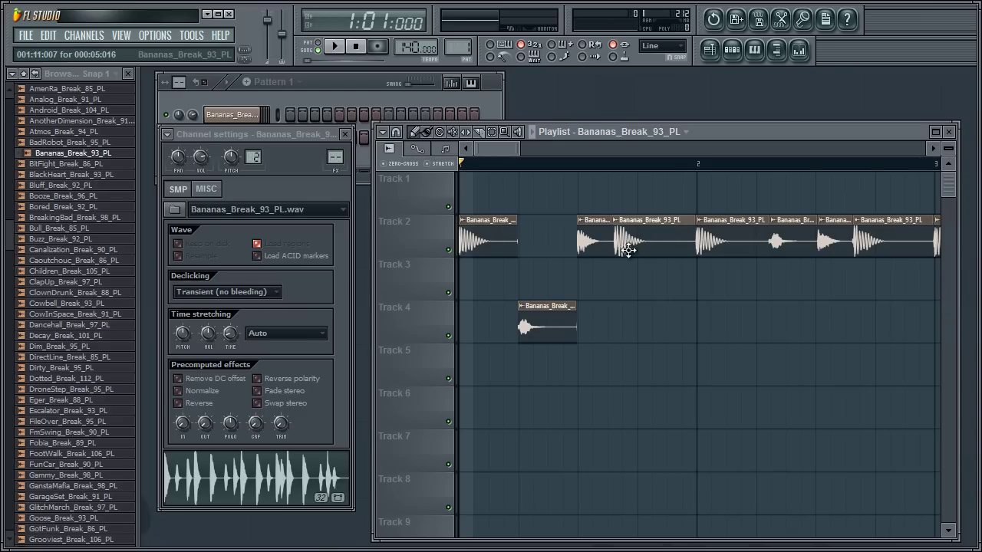
- Move the fourth hit's slice from Track 2 to Track 5 and make it a unique sample saved as Bananas_Break_93_PL - Part_2.wav
{"action": "left_click_drag", "start_coordinate": [630, 277], "coordinate": [627, 394]}
{"action": "left_click", "coordinate": [613, 349]}
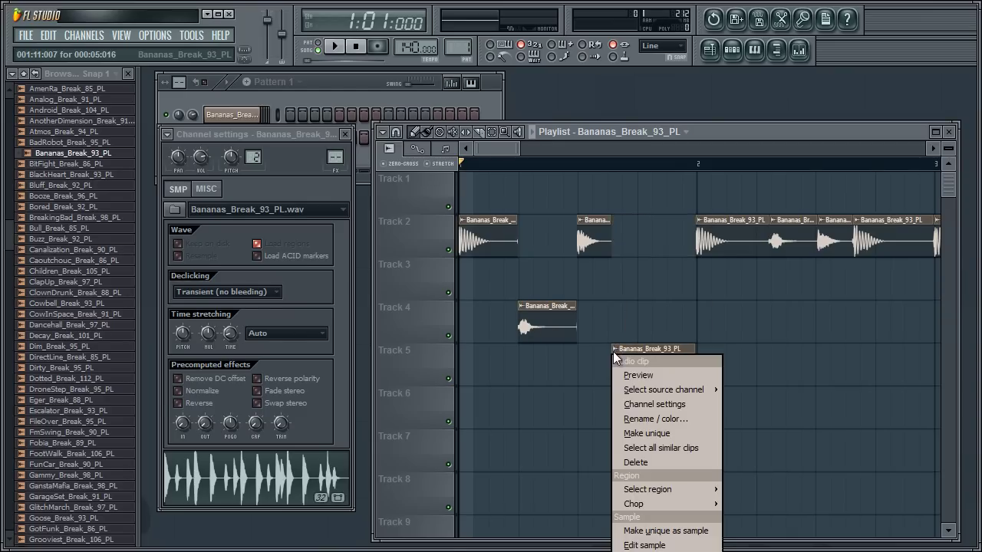
{"action": "left_click", "coordinate": [699, 532]}
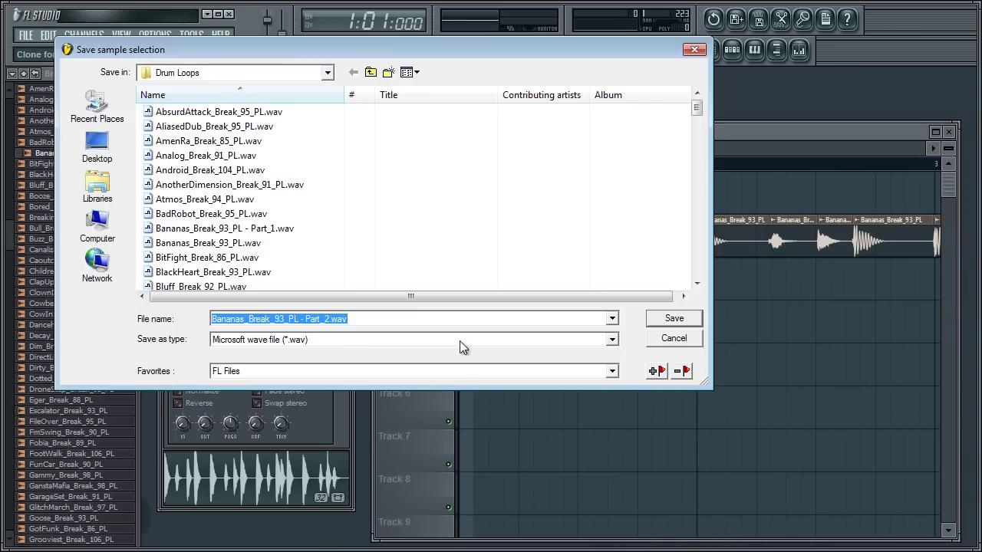
{"action": "left_click", "coordinate": [675, 319]}
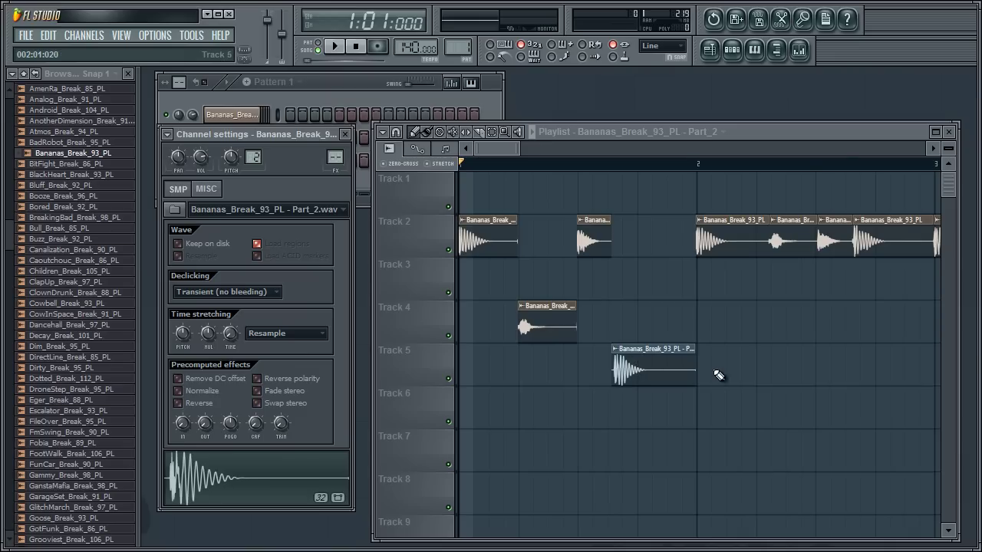
- Stretch the Part_2 clip on Track 5 to about 1.3 bars and raise its time-stretching pitch during playback
{"action": "left_click_drag", "start_coordinate": [695, 349], "coordinate": [874, 347]}
{"action": "key", "text": "space"}
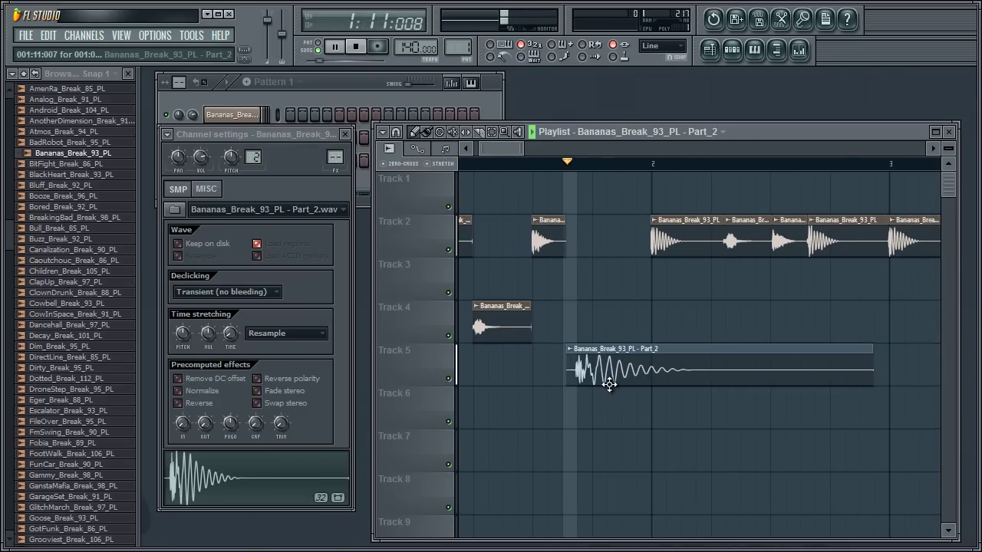
{"action": "left_click_drag", "start_coordinate": [178, 333], "coordinate": [180, 269]}
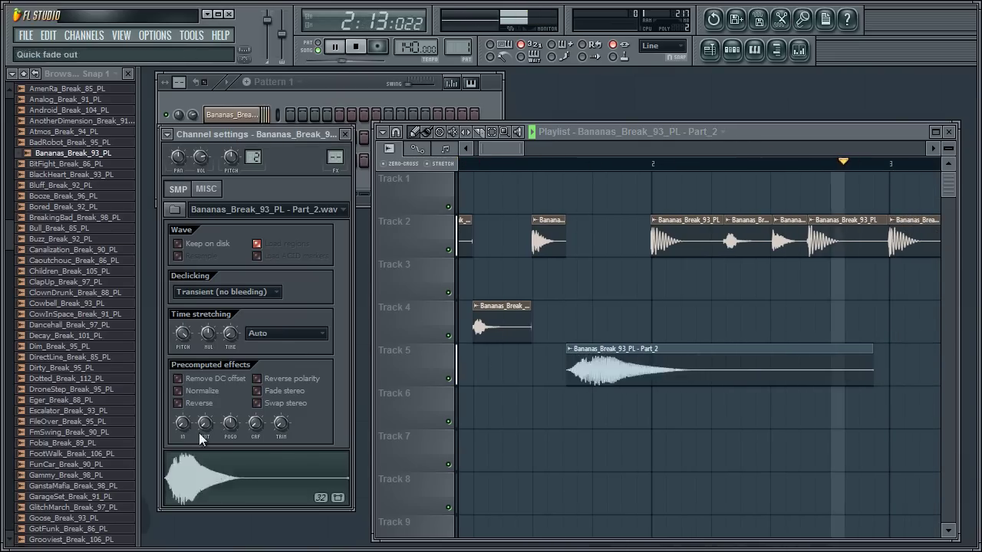
- Reverse the Part_2 sample and shift its clip earlier on Track 5
{"action": "left_click", "coordinate": [191, 403]}
{"action": "left_click_drag", "start_coordinate": [702, 368], "coordinate": [548, 374]}
{"action": "key", "text": "space"}
- Shorten the reversed Part_2 clip to about two thirds of a bar and align its end with bar 2
{"action": "left_click_drag", "start_coordinate": [459, 355], "coordinate": [609, 368]}
{"action": "left_click_drag", "start_coordinate": [759, 365], "coordinate": [678, 367]}
{"action": "key", "text": "space"}
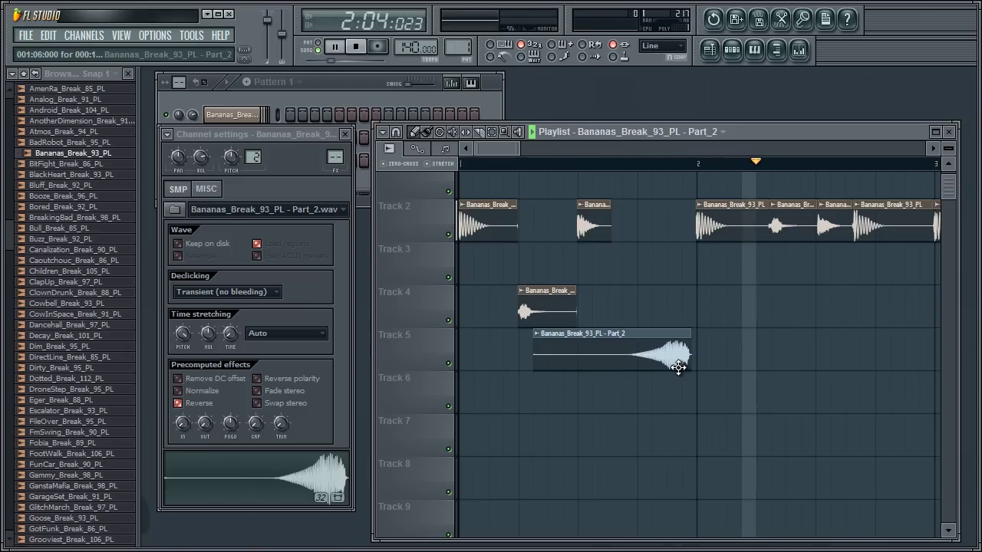
{"action": "key", "text": "space"}
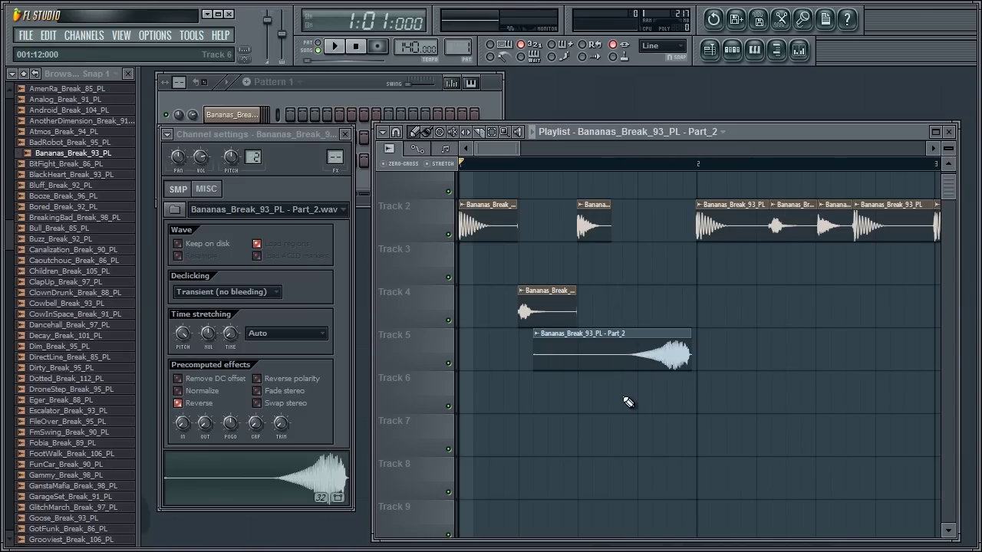
{"action": "left_click_drag", "start_coordinate": [633, 344], "coordinate": [640, 369]}
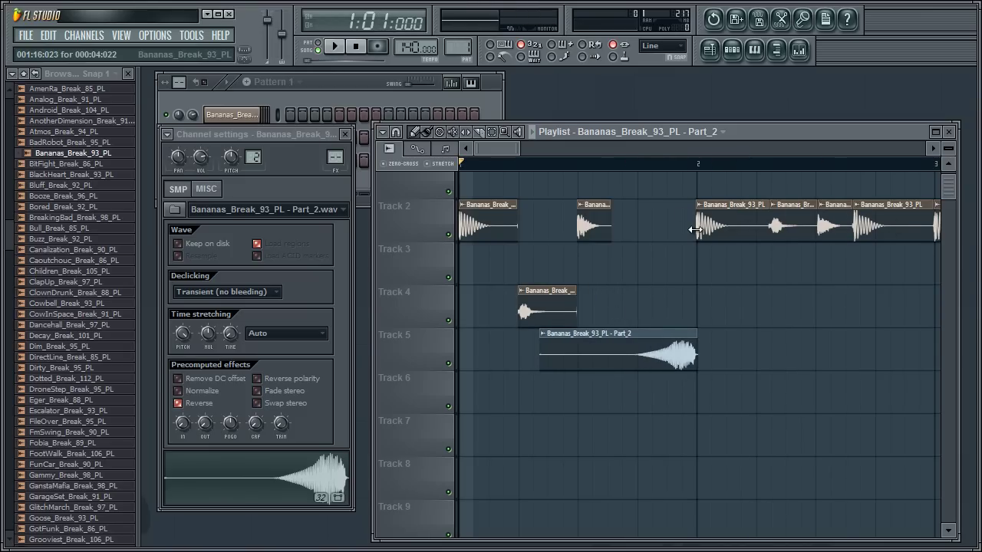
{"action": "left_click_drag", "start_coordinate": [695, 229], "coordinate": [692, 261]}
{"action": "left_click_drag", "start_coordinate": [695, 225], "coordinate": [695, 289]}
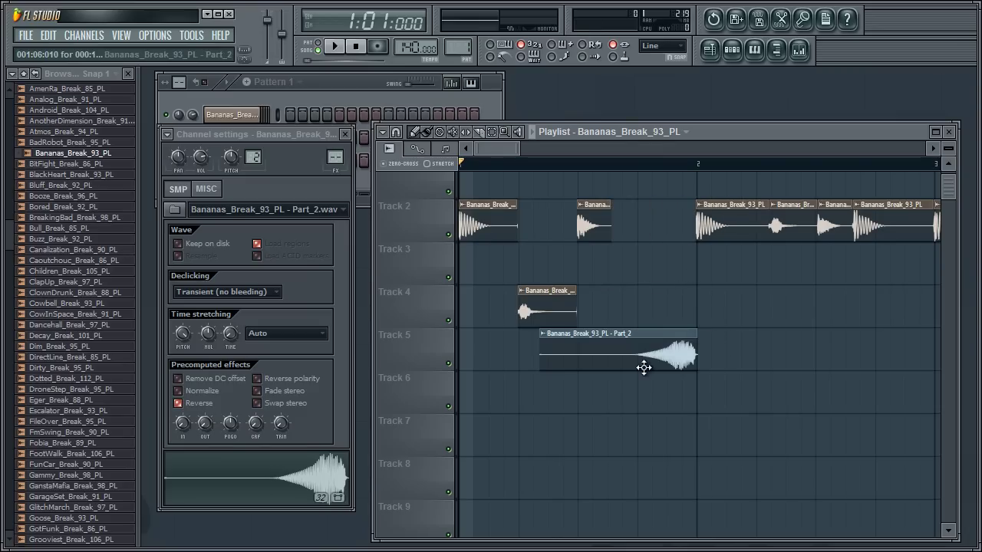
- Set the declicking method of the Part_2 channel to Crossfade (bleeding)
{"action": "left_click", "coordinate": [636, 340]}
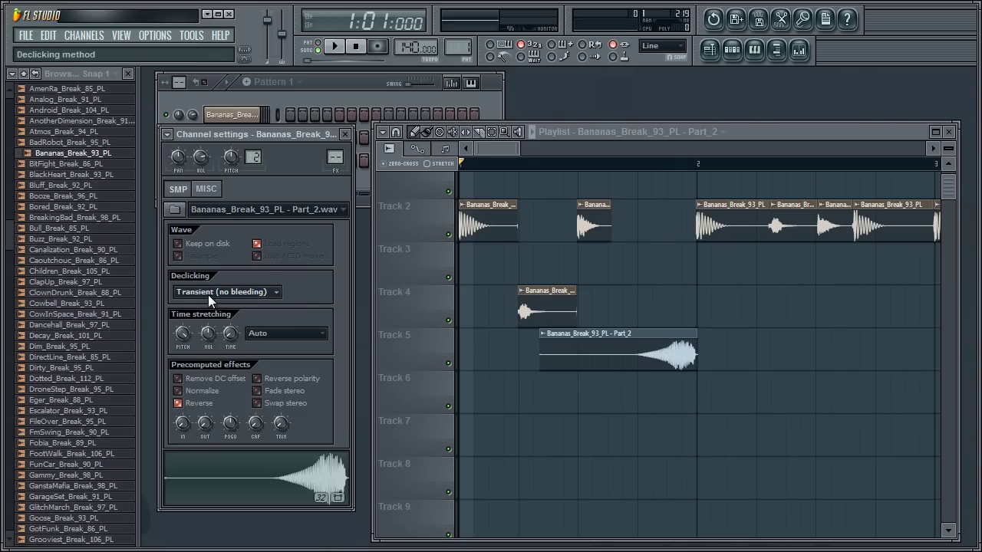
{"action": "left_click", "coordinate": [236, 351]}
{"action": "scroll", "coordinate": [229, 290], "scroll_direction": "down", "scroll_amount": 1}
{"action": "left_click", "coordinate": [227, 368]}
{"action": "left_click", "coordinate": [246, 295]}
{"action": "left_click", "coordinate": [230, 377]}
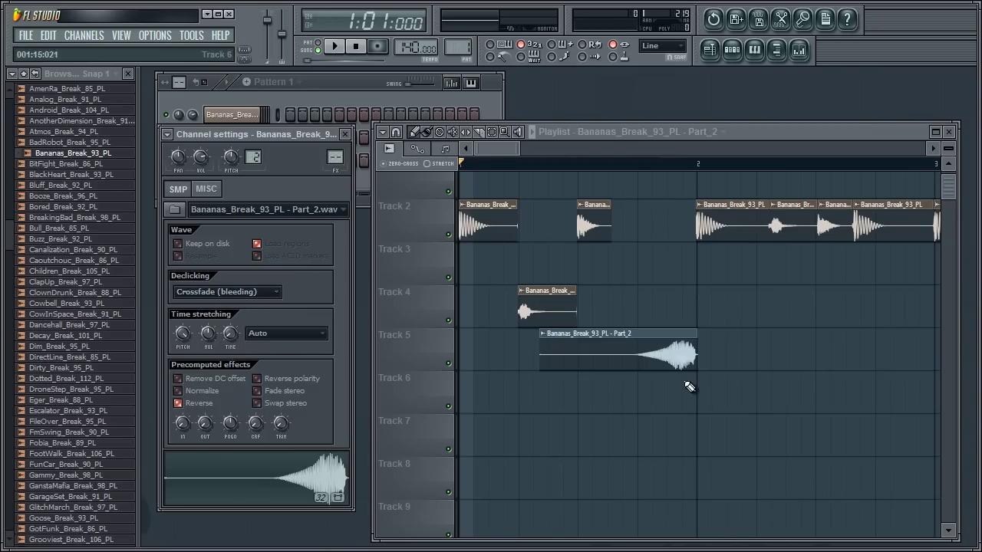
- Trim the end of the Part_2 clip to just before bar 2 and set its declicking to Generic (bleeding)
{"action": "left_click_drag", "start_coordinate": [697, 360], "coordinate": [678, 363]}
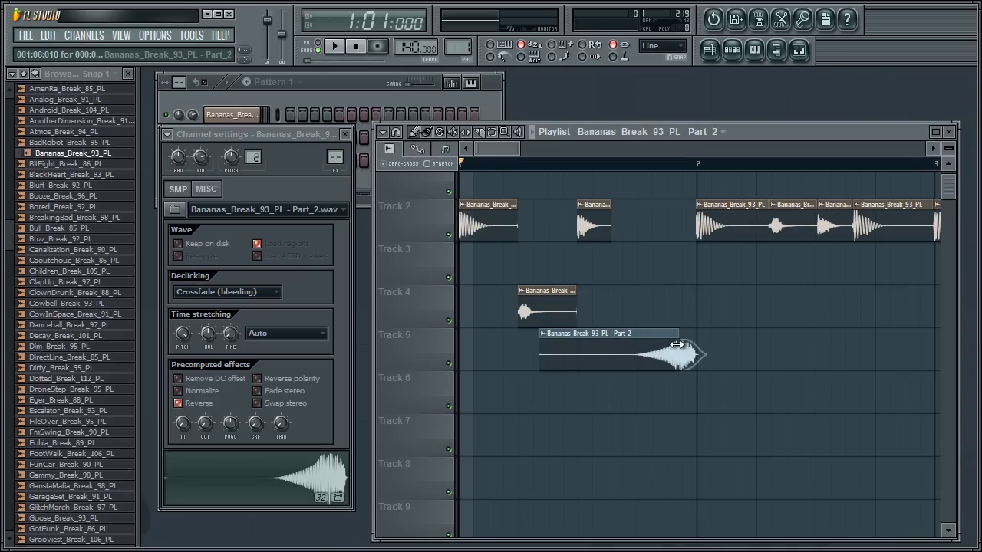
{"action": "left_click", "coordinate": [207, 292]}
{"action": "left_click", "coordinate": [210, 359]}
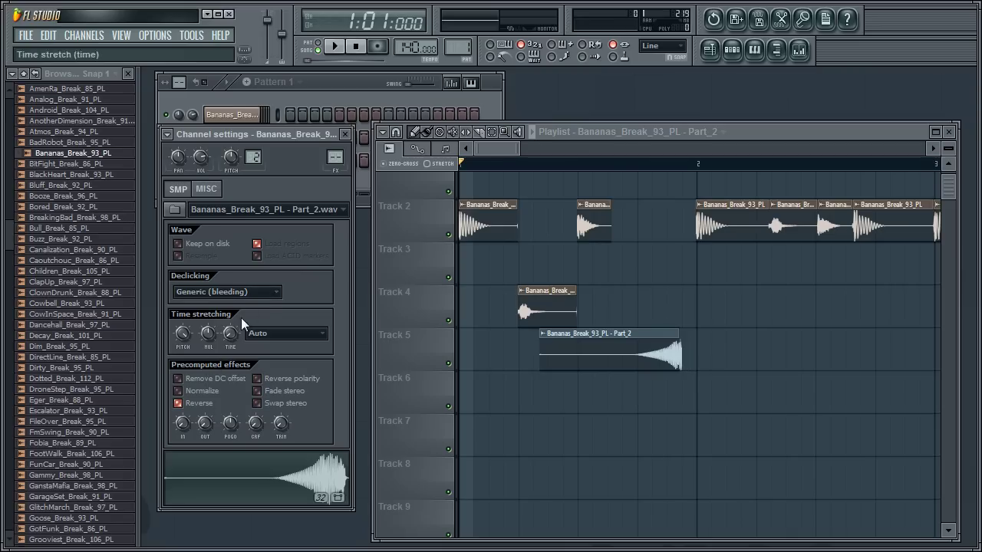
- Try the Smooth (bleeding) declicking method on the Part_2 channel and return it to Generic (bleeding)
{"action": "scroll", "coordinate": [647, 368], "scroll_direction": "up", "scroll_amount": 8}
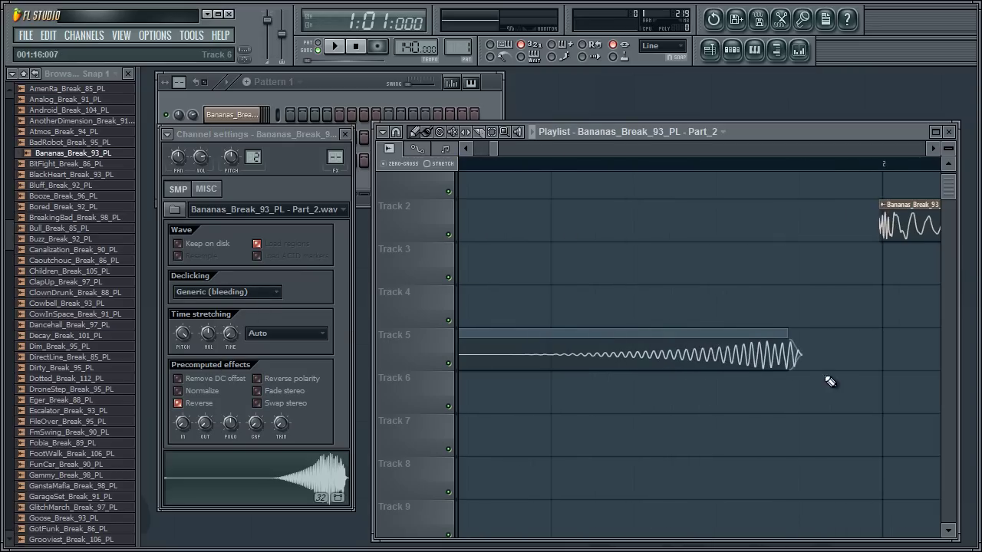
{"action": "left_click", "coordinate": [236, 295]}
{"action": "left_click", "coordinate": [232, 366]}
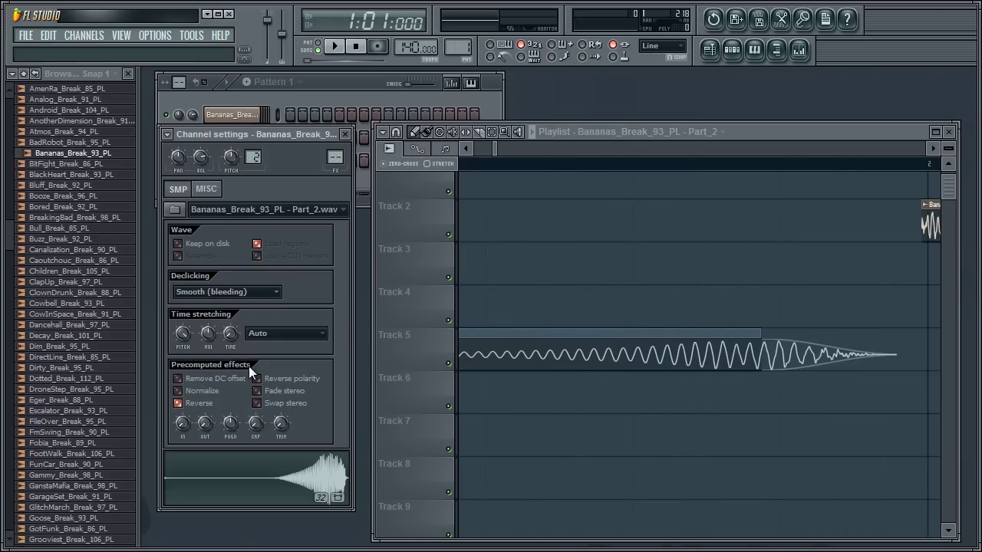
{"action": "scroll", "coordinate": [706, 369], "scroll_direction": "down", "scroll_amount": 8}
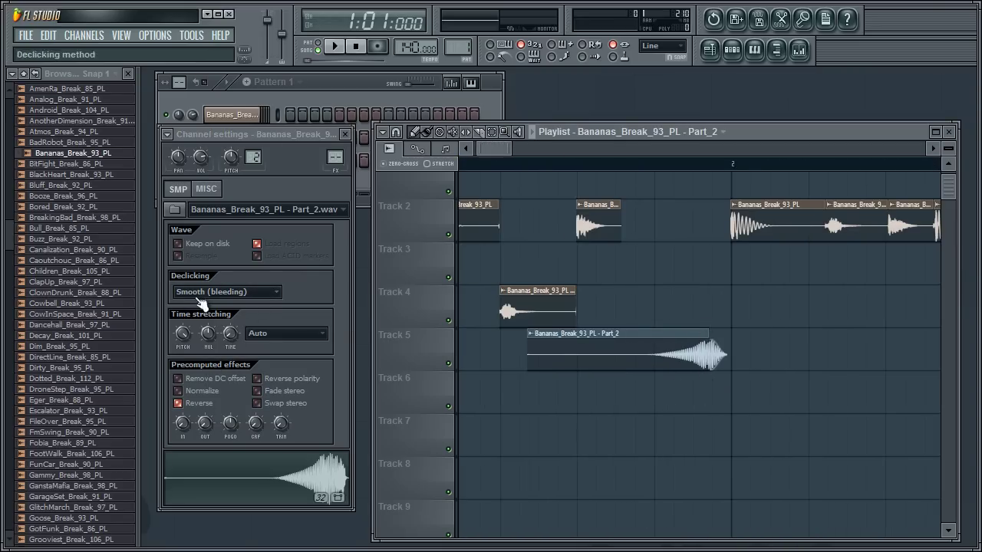
{"action": "left_click", "coordinate": [213, 355]}
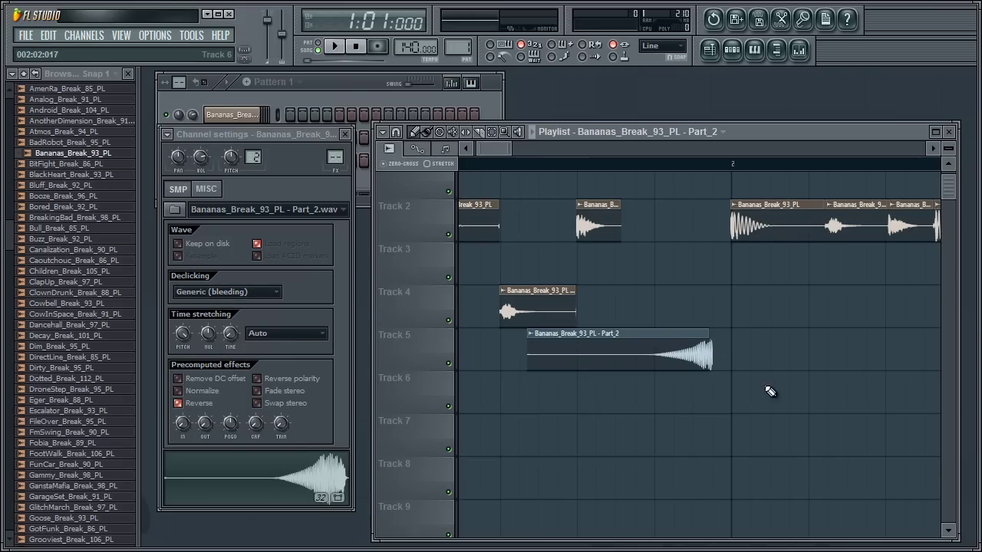
- Extend the end of the Part_2 clip on Track 5 to the bar 2 line
{"action": "scroll", "coordinate": [748, 390], "scroll_direction": "up", "scroll_amount": 1}
{"action": "scroll", "coordinate": [748, 390], "scroll_direction": "up", "scroll_amount": 6}
{"action": "left_click_drag", "start_coordinate": [738, 345], "coordinate": [829, 348]}
{"action": "scroll", "coordinate": [782, 396], "scroll_direction": "down", "scroll_amount": 4}
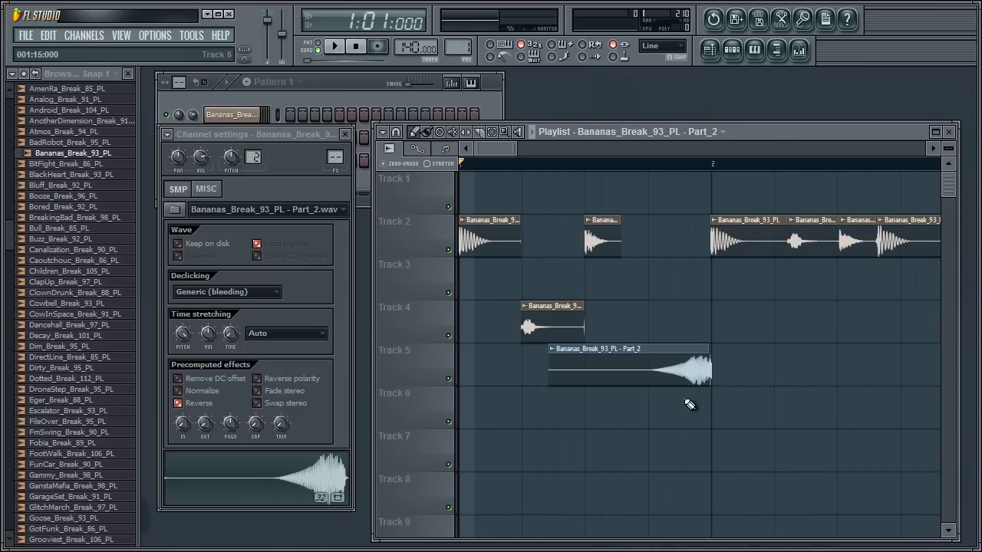
- Move the Track 4 slice onto the end of the Part_2 clip on Track 5 and create crossfade automation from Part_2 to it
{"action": "left_click_drag", "start_coordinate": [532, 329], "coordinate": [723, 386]}
{"action": "right_click", "coordinate": [556, 352]}
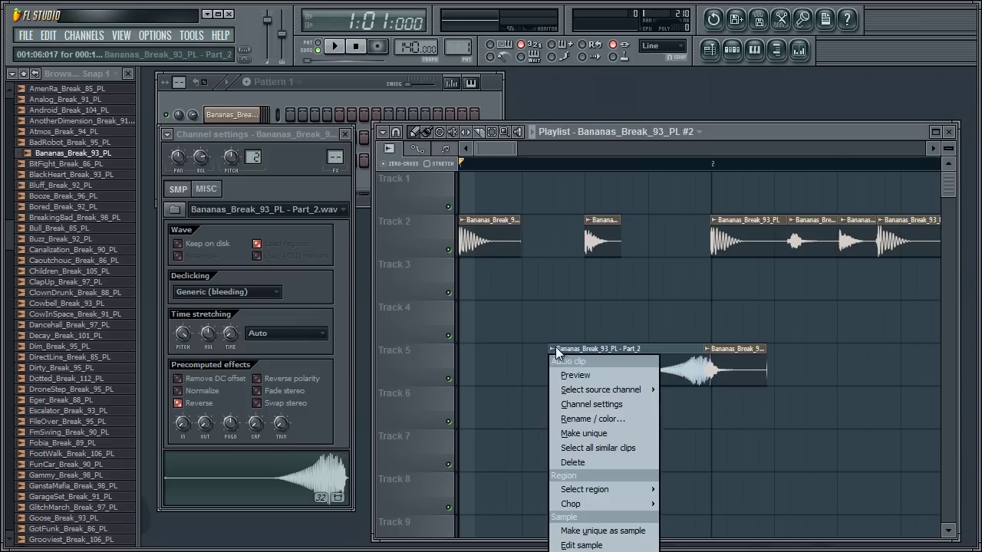
{"action": "left_click", "coordinate": [567, 307]}
{"action": "left_click_drag", "start_coordinate": [577, 300], "coordinate": [794, 412]}
{"action": "right_click", "coordinate": [552, 350]}
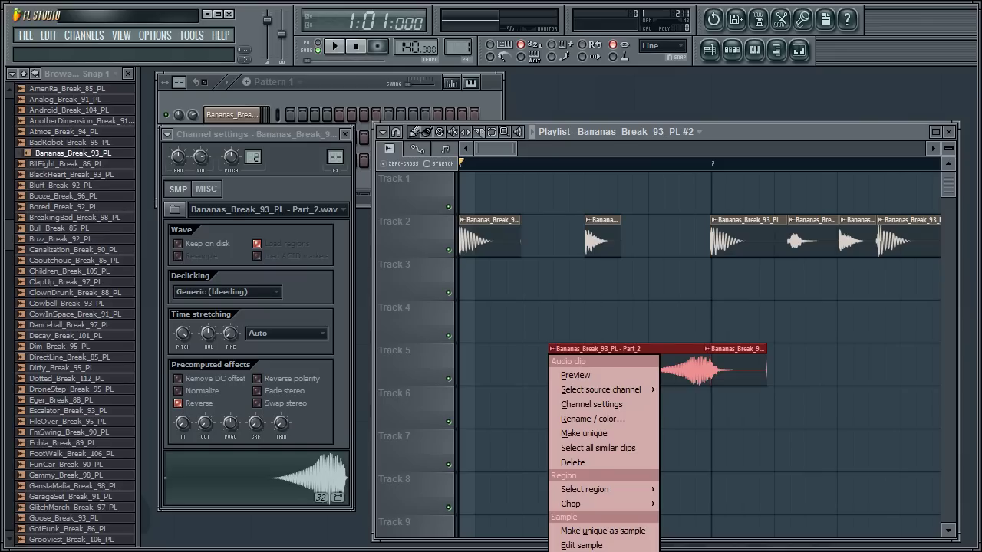
{"action": "left_click", "coordinate": [603, 551]}
{"action": "key", "text": "ctrl+d"}
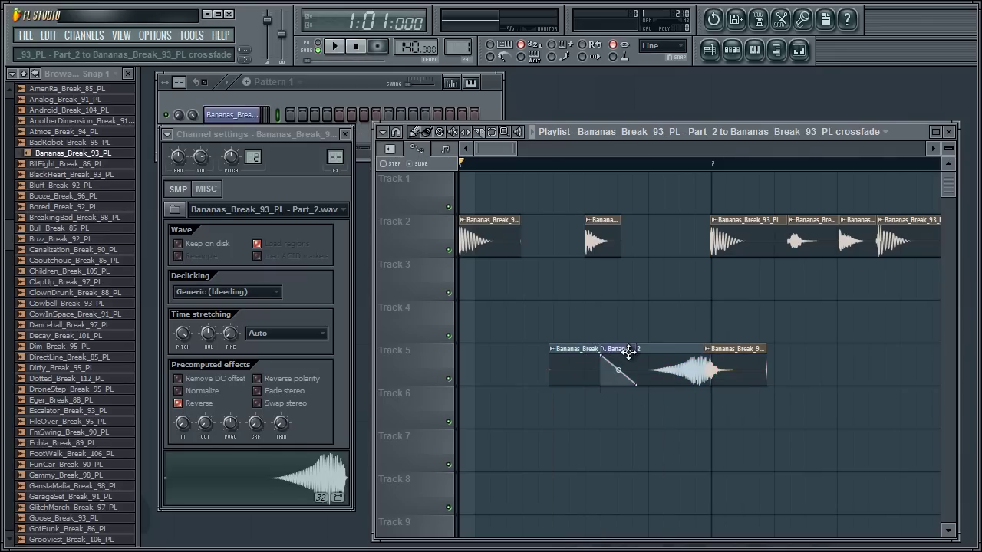
- Place the crossfade automation clip on Track 4 above the overlap and shorten it to end at bar 2
{"action": "left_click_drag", "start_coordinate": [629, 351], "coordinate": [715, 313]}
{"action": "scroll", "coordinate": [714, 313], "scroll_direction": "up", "scroll_amount": 3}
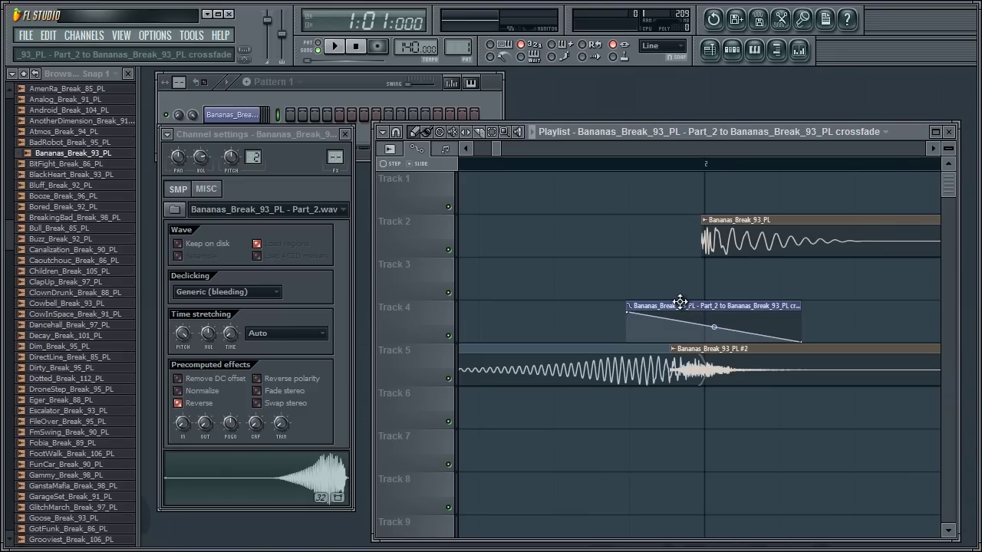
{"action": "left_click_drag", "start_coordinate": [681, 301], "coordinate": [726, 302]}
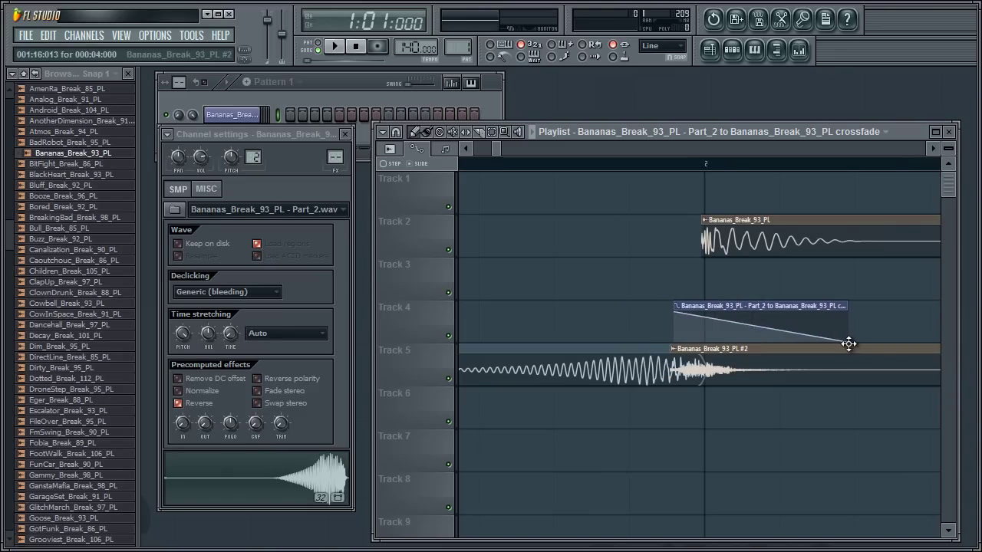
{"action": "left_click_drag", "start_coordinate": [853, 344], "coordinate": [716, 358]}
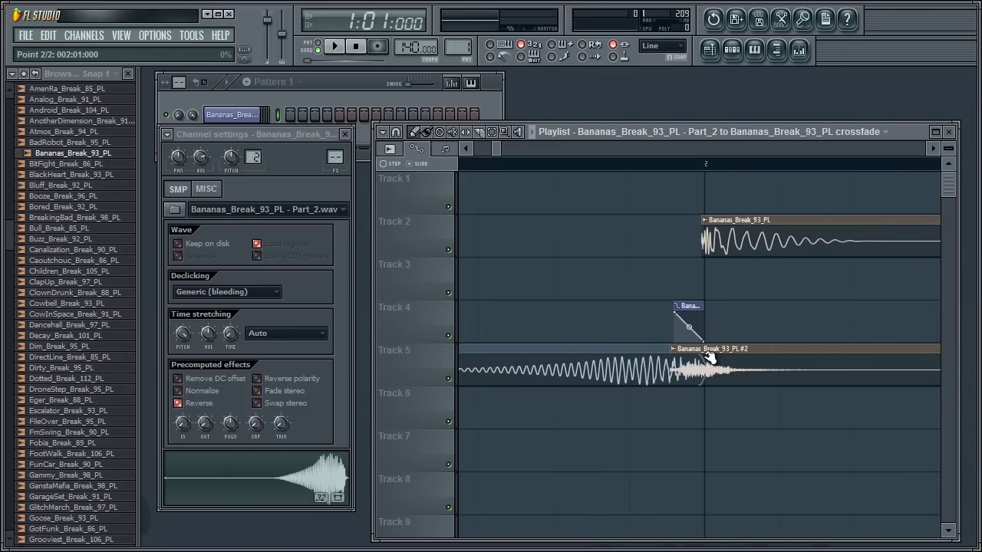
{"action": "scroll", "coordinate": [729, 391], "scroll_direction": "down", "scroll_amount": 4}
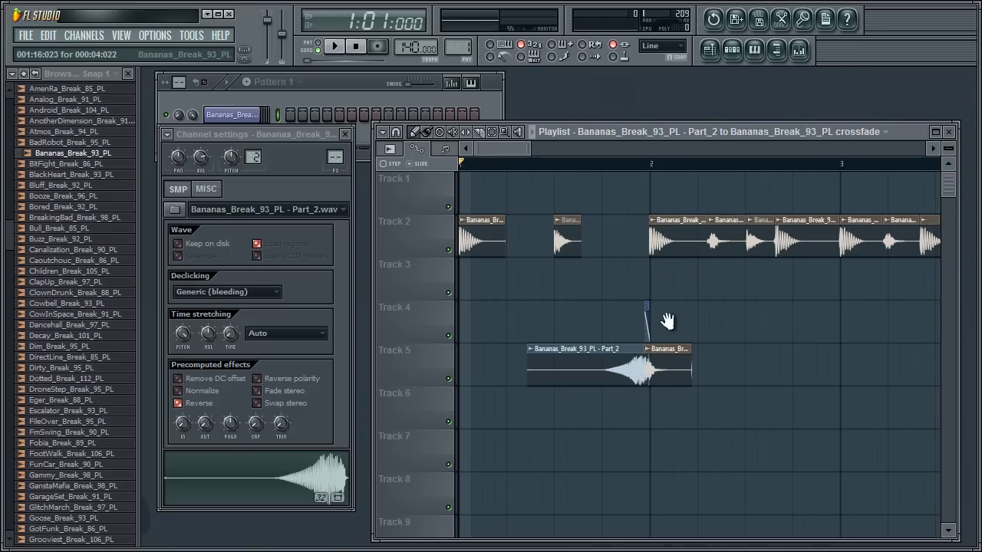
- Create a volume automation clip for the second slice on Track 2 and place it directly above on Track 1
{"action": "right_click", "coordinate": [557, 222]}
{"action": "mouse_move", "coordinate": [597, 488]}
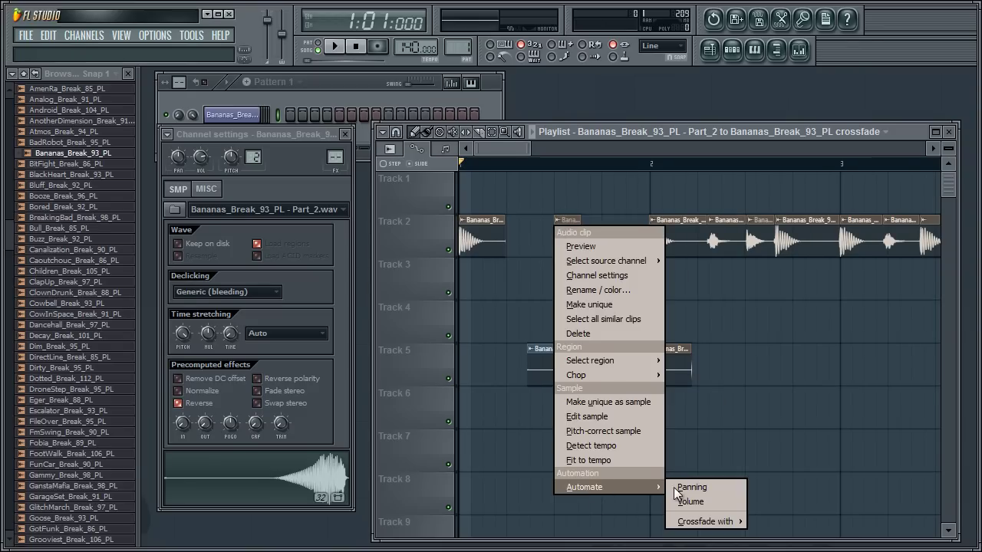
{"action": "left_click", "coordinate": [691, 502]}
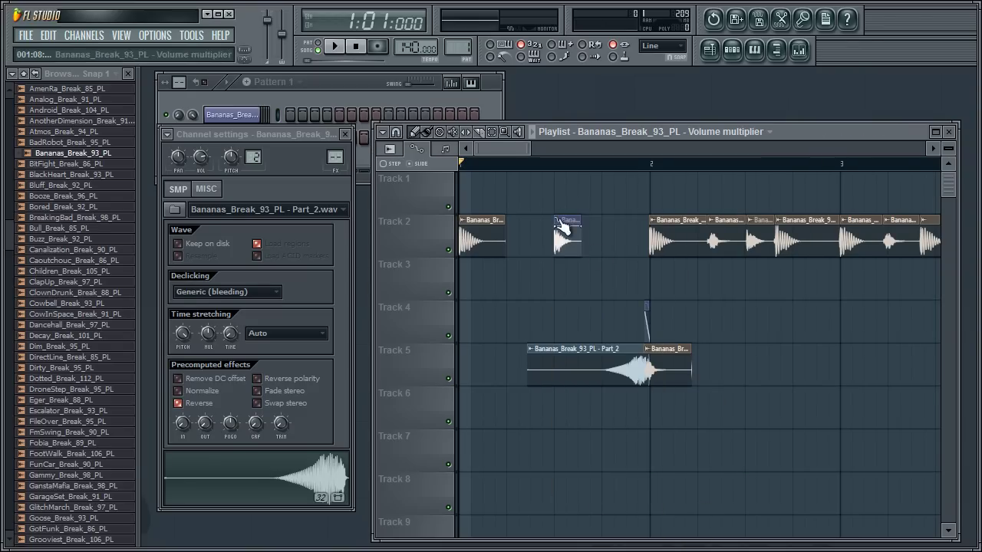
{"action": "left_click_drag", "start_coordinate": [564, 222], "coordinate": [566, 174]}
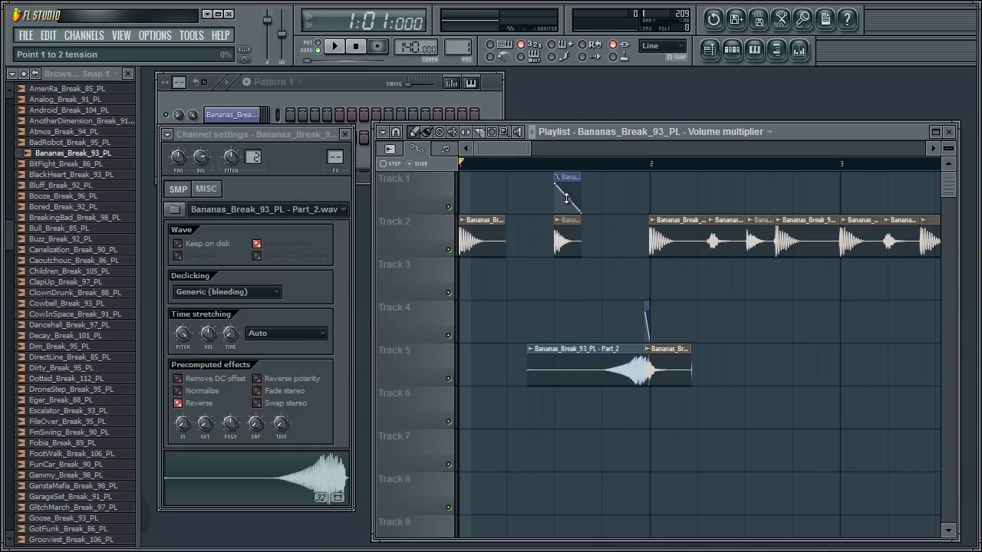
- Shape the Track 1 volume envelope into a curved fade-in from 0% to full level and play it back
{"action": "left_click_drag", "start_coordinate": [556, 184], "coordinate": [563, 236]}
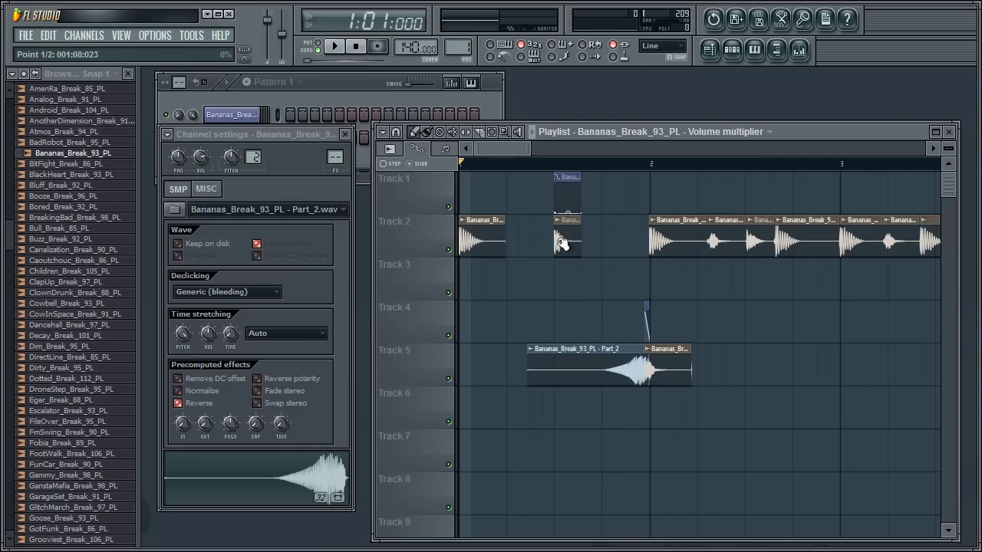
{"action": "key", "text": "space"}
{"action": "key", "text": "space"}
{"action": "left_click_drag", "start_coordinate": [569, 175], "coordinate": [568, 165]}
{"action": "key", "text": "space"}
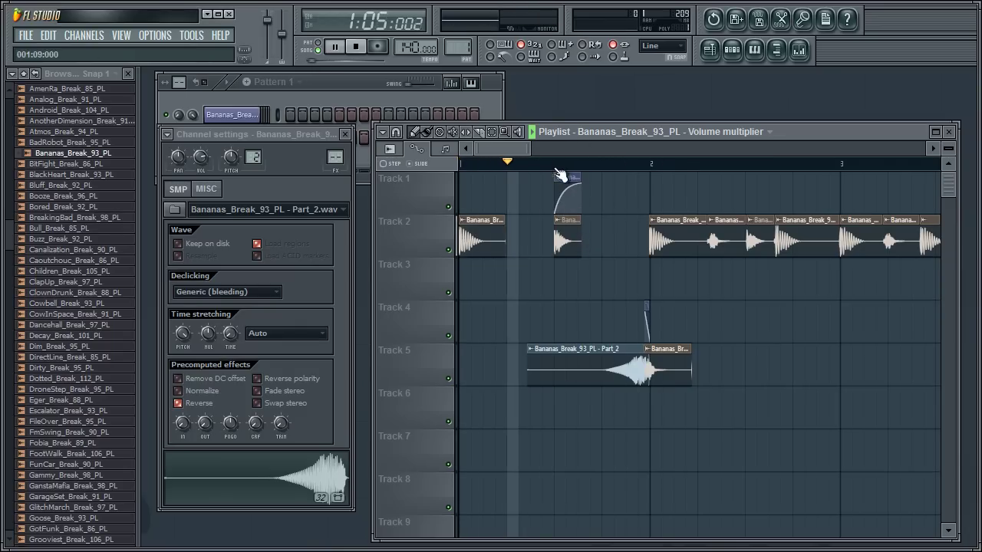
{"action": "key", "text": "space"}
{"action": "key", "text": "space"}
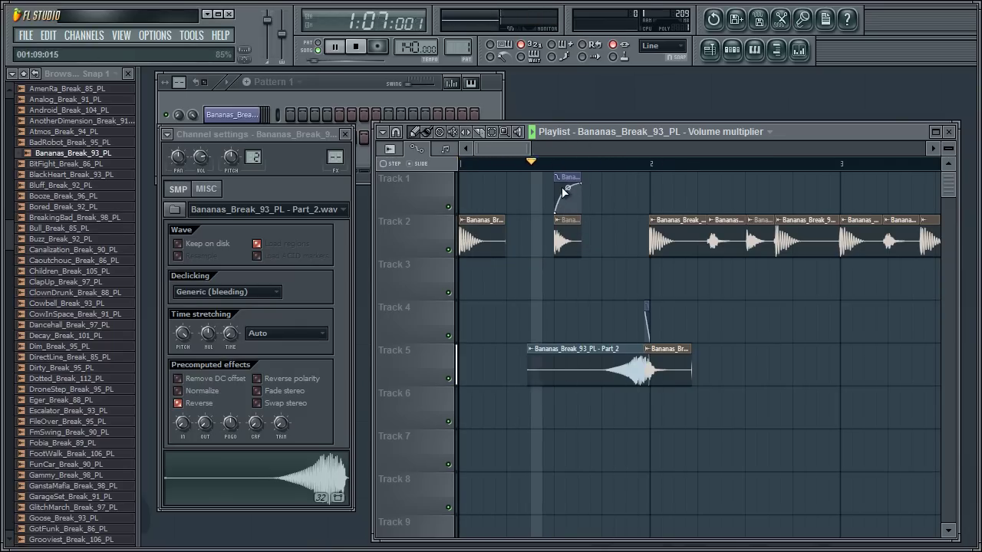
- Lengthen the volume envelope clip slightly, add a third point that curves the level down to 0%, and play it back
{"action": "left_click_drag", "start_coordinate": [581, 177], "coordinate": [612, 230]}
{"action": "right_click", "coordinate": [601, 192]}
{"action": "key", "text": "space"}
{"action": "key", "text": "space"}
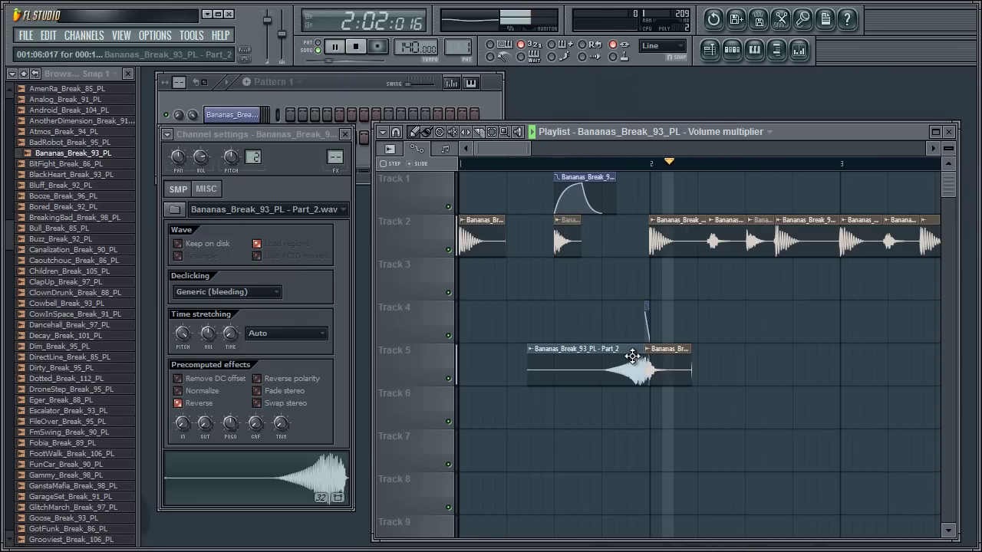
{"action": "key", "text": "space"}
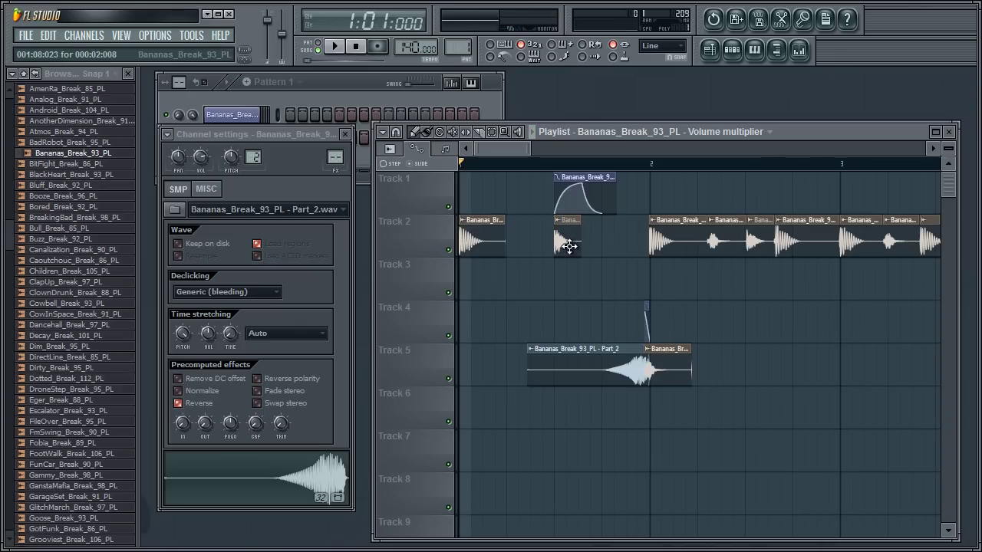
- Extend the volume envelope clip to just before bar 3 with its fade-out reaching into bar 2, and play it back
{"action": "right_click", "coordinate": [603, 214]}
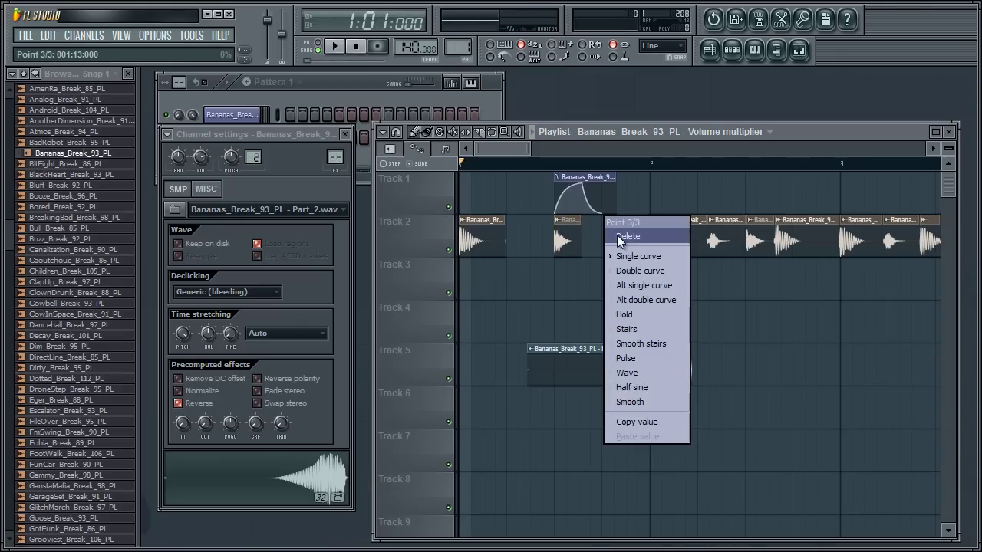
{"action": "left_click", "coordinate": [588, 232]}
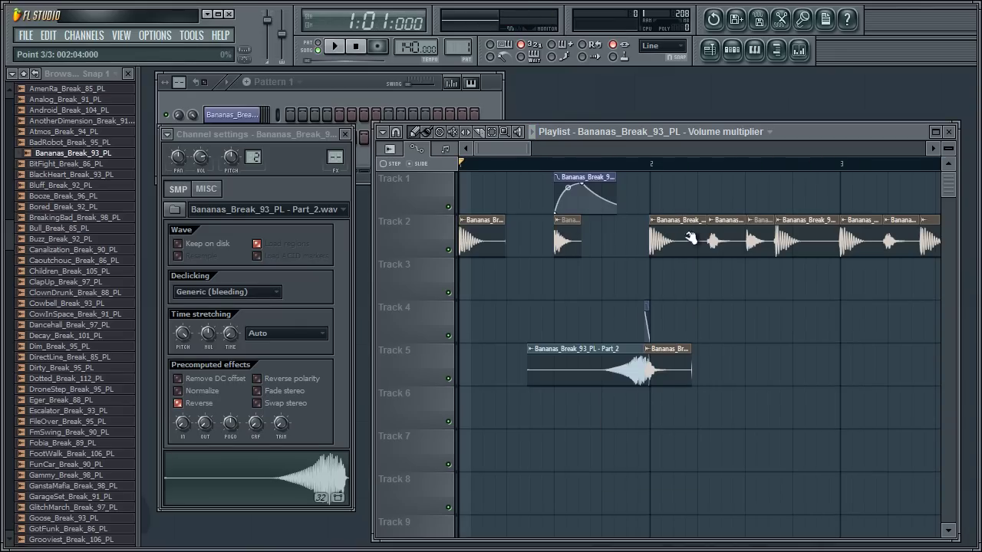
{"action": "left_click_drag", "start_coordinate": [617, 174], "coordinate": [829, 176]}
{"action": "key", "text": "space"}
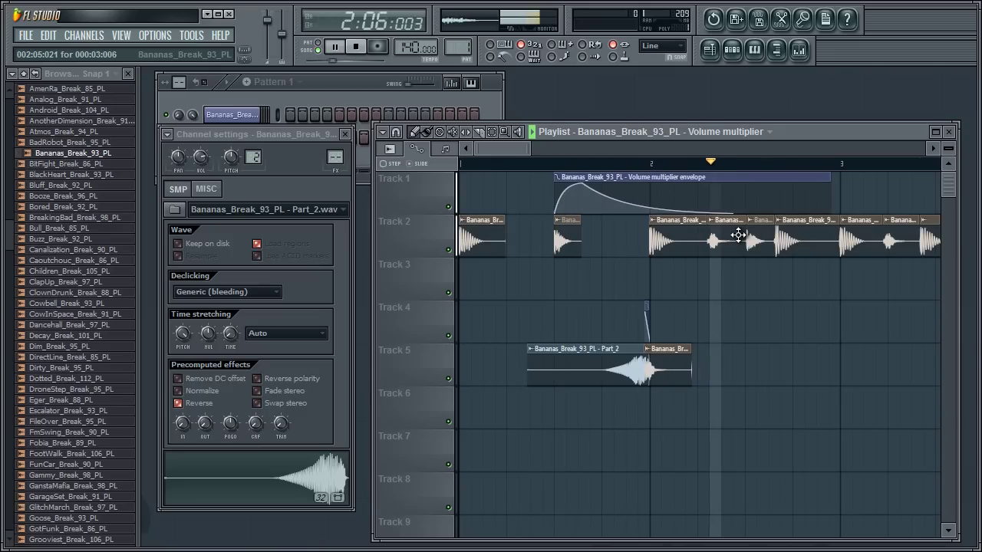
- Delete the fade-out's end point from the volume envelope, leaving only the curved fade-in
{"action": "left_click_drag", "start_coordinate": [740, 215], "coordinate": [650, 214]}
{"action": "right_click", "coordinate": [607, 193]}
{"action": "left_click", "coordinate": [631, 211]}
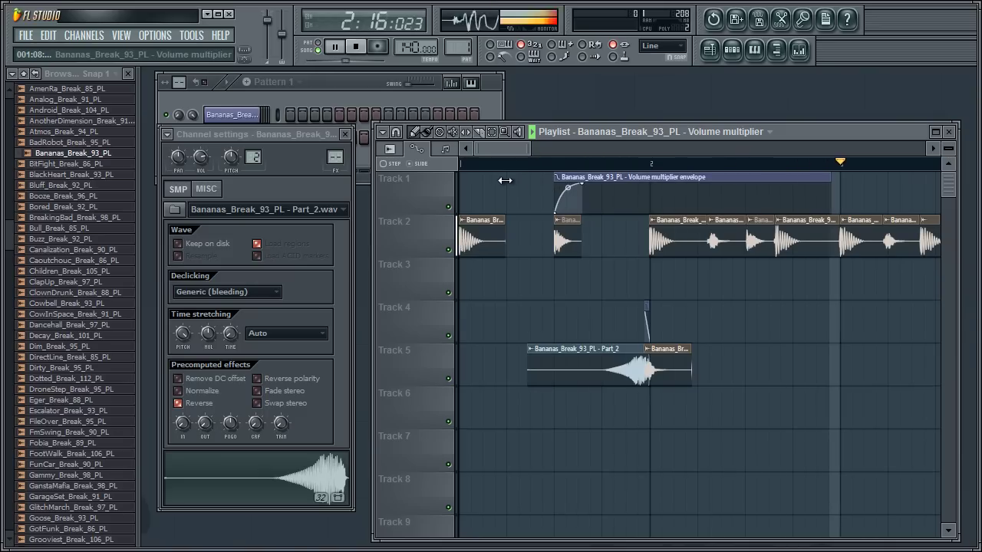
- Start the volume envelope clip slightly before the slice and raise its first point so the level dips at the slice's start
{"action": "left_click_drag", "start_coordinate": [566, 177], "coordinate": [552, 213]}
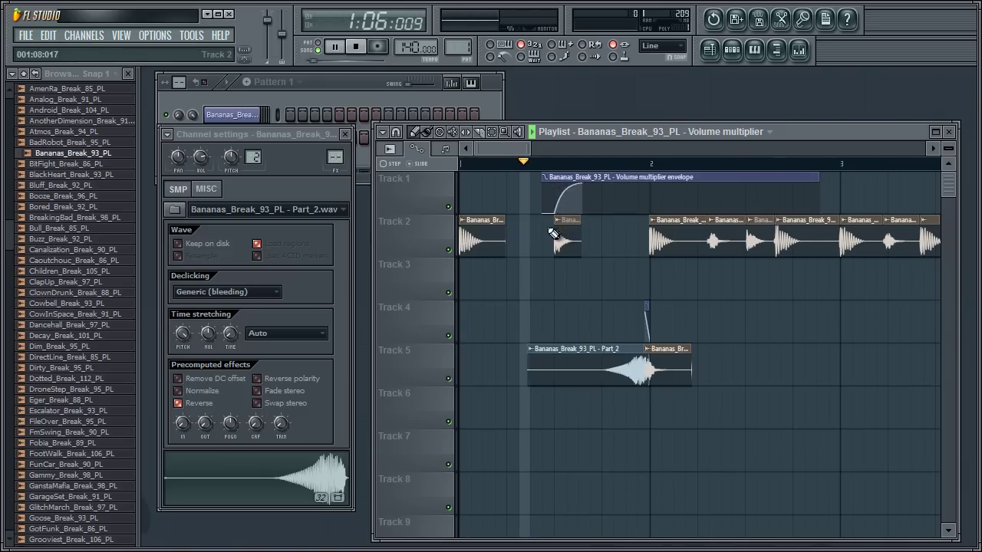
{"action": "left_click_drag", "start_coordinate": [543, 211], "coordinate": [546, 103]}
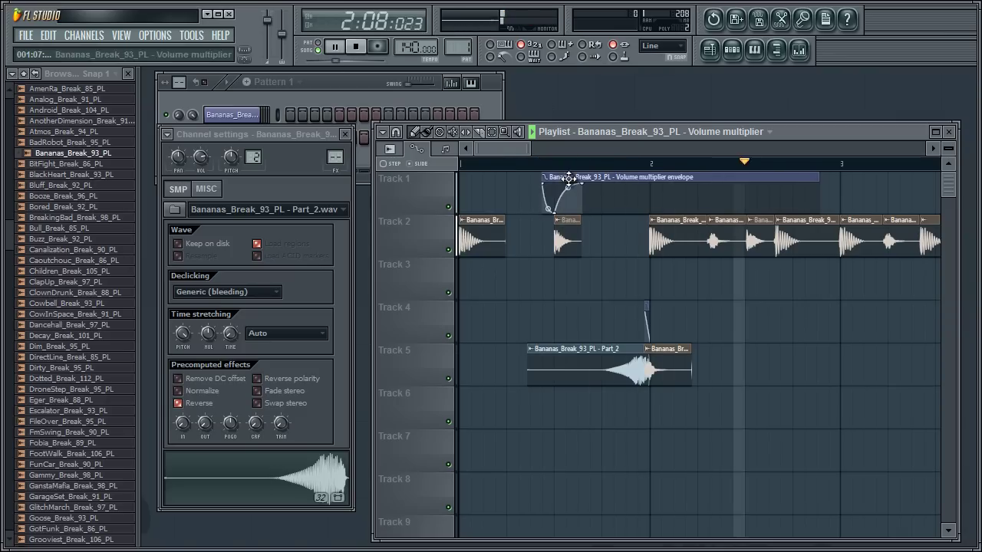